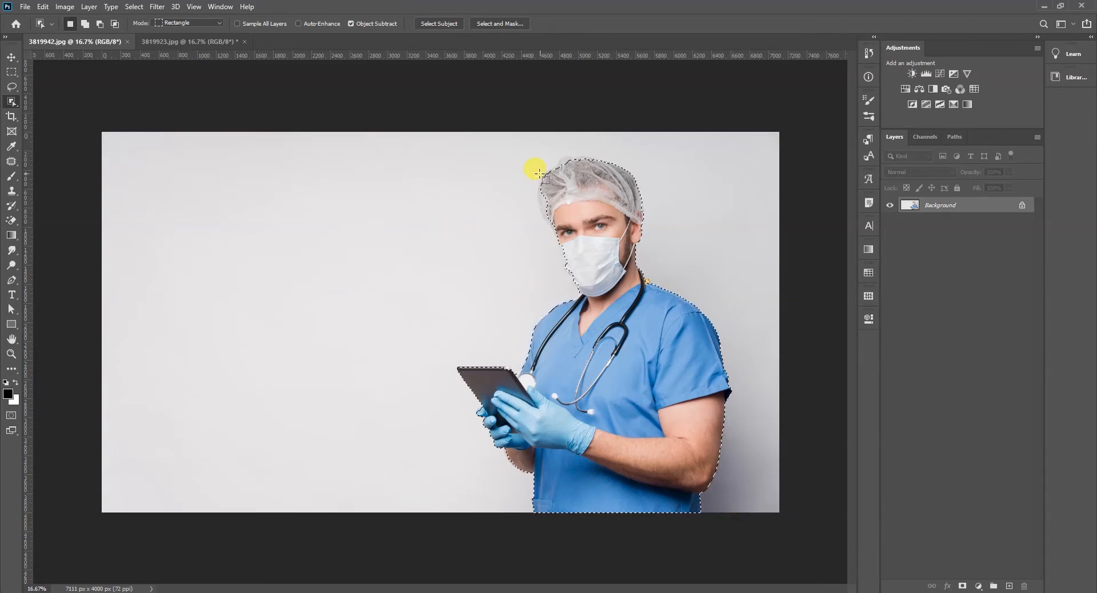
- Finish selecting the doctor around the surgical cap with Object Selection and copy-paste the selection onto a new layer
left_click_drag(521, 156, 598, 235)
left_click_drag(541, 141, 621, 199)
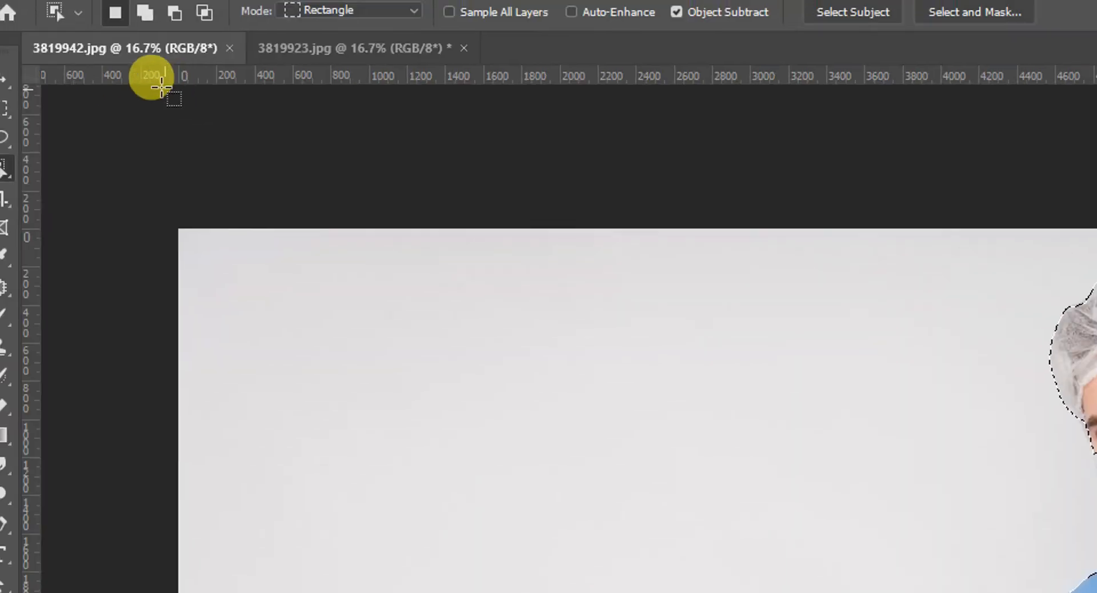
left_click(85, 13)
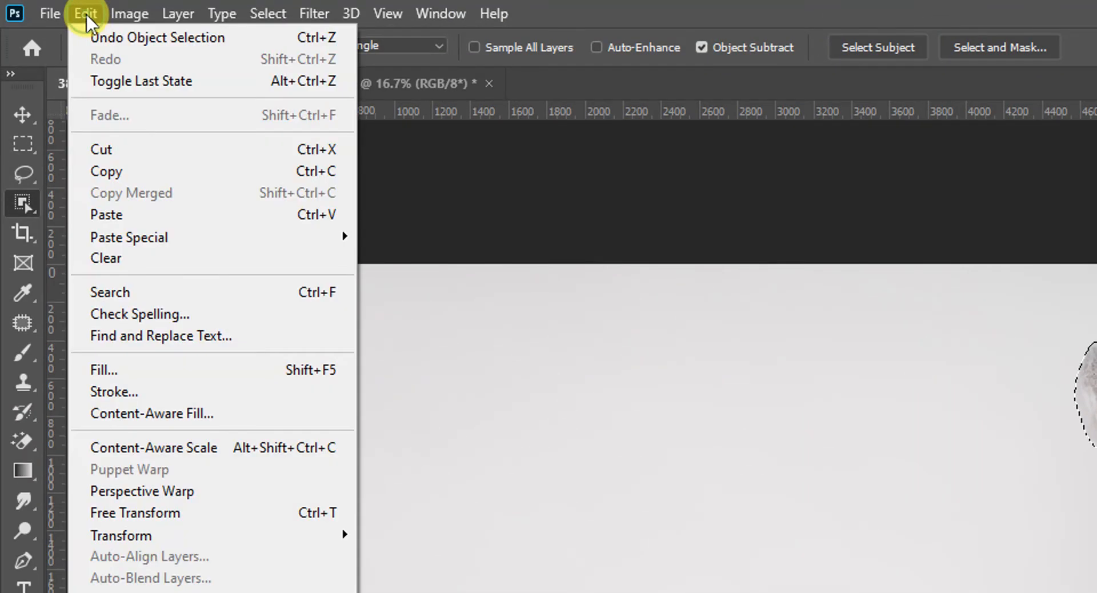
left_click(107, 169)
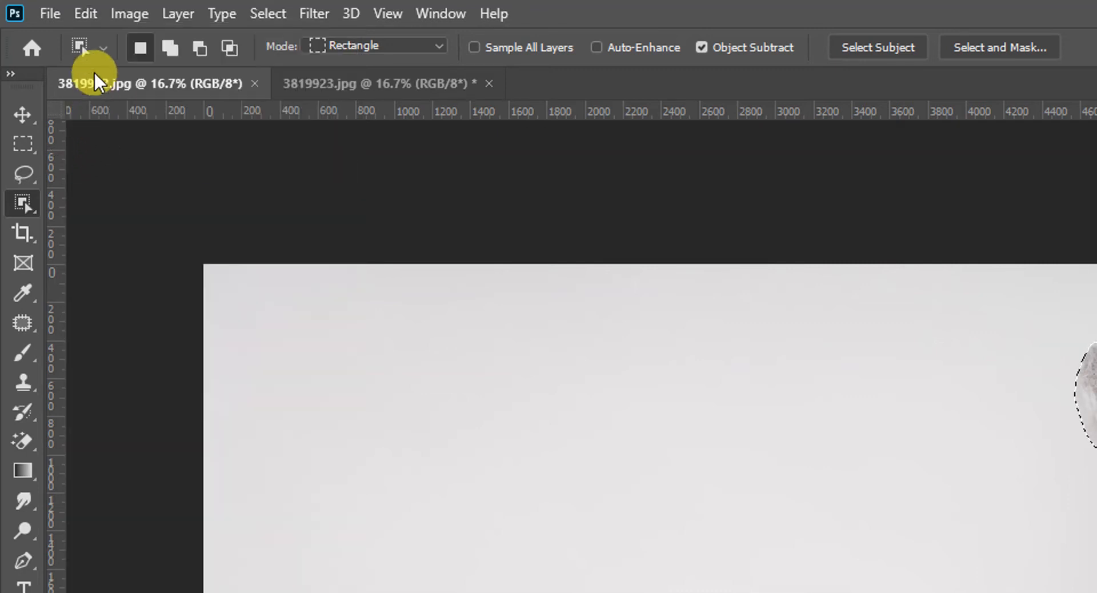
left_click(85, 13)
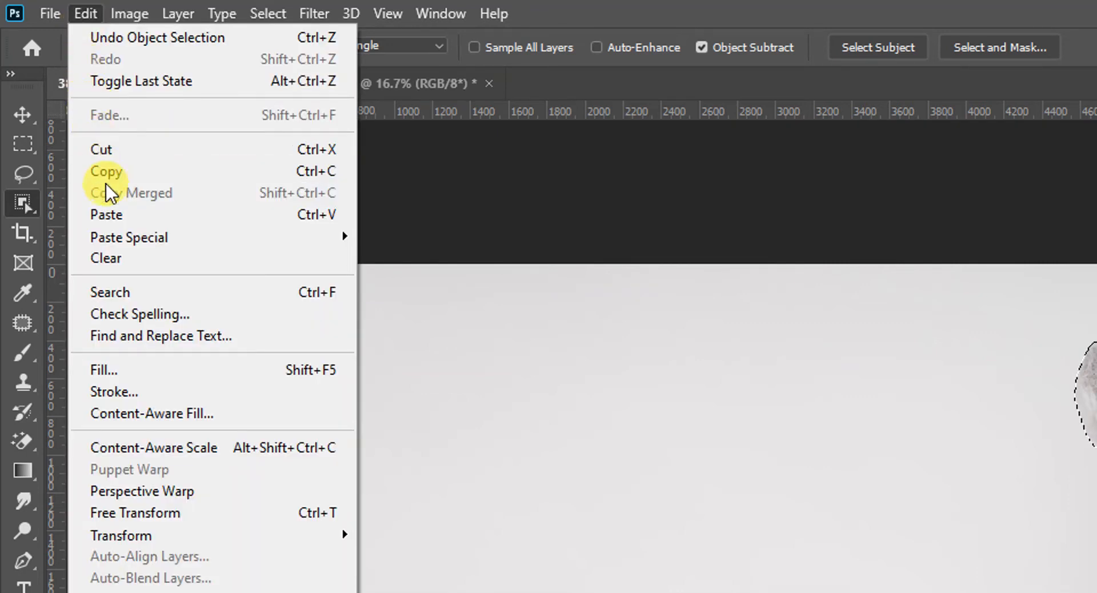
left_click(115, 215)
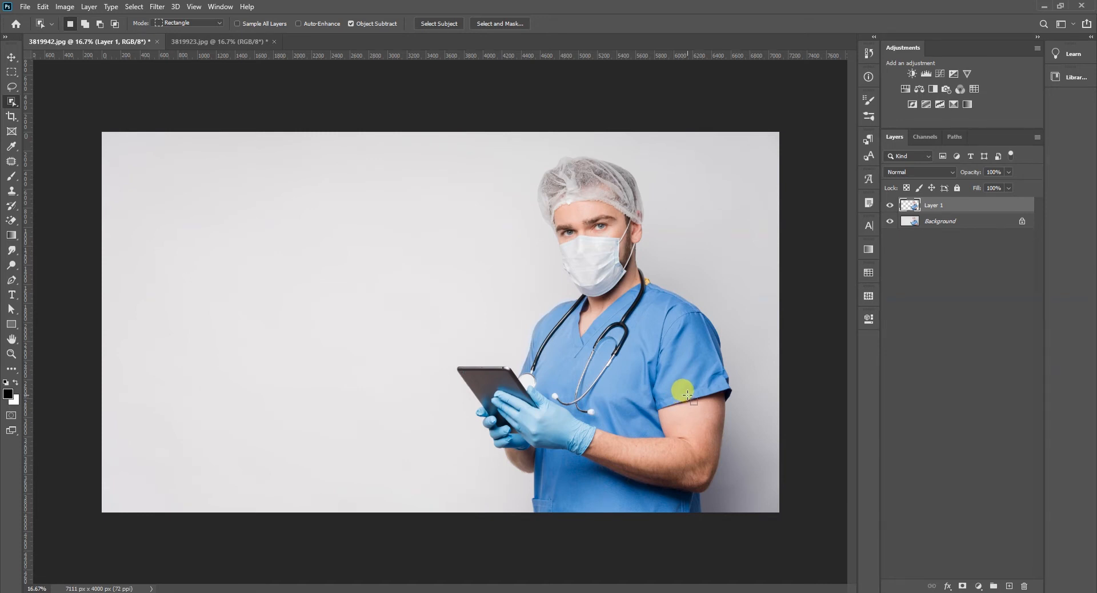
- Move the pasted doctor cut-out into the empty area beside the original doctor
key("v")
left_click_drag(688, 397, 419, 407)
left_click(607, 374)
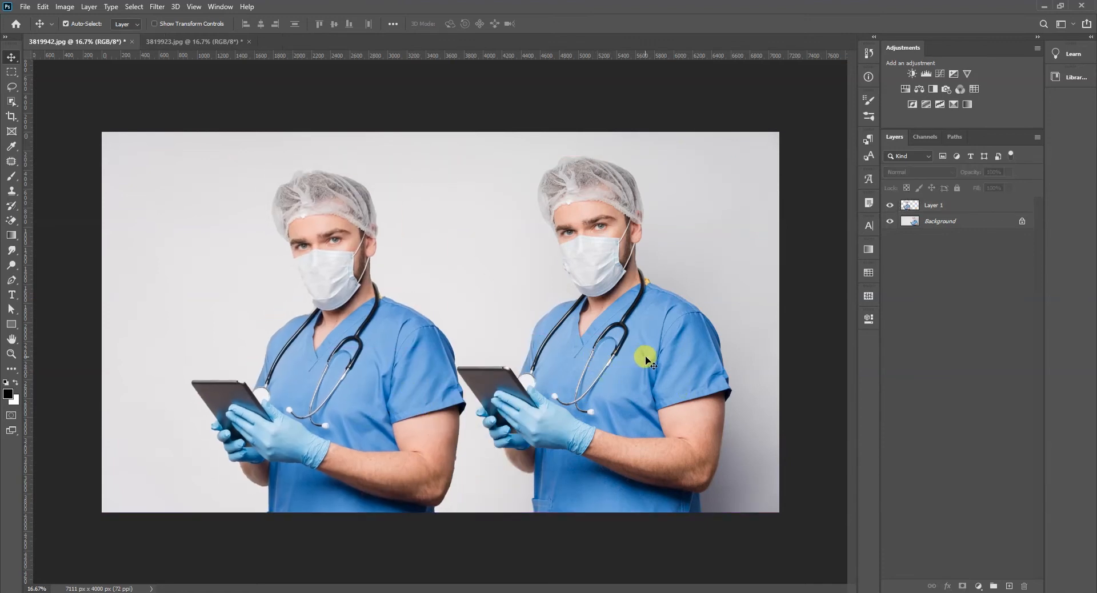
- Fill the Background layer with light grey sampled from the backdrop and move the doctor cut-out to the middle of the canvas
key("i")
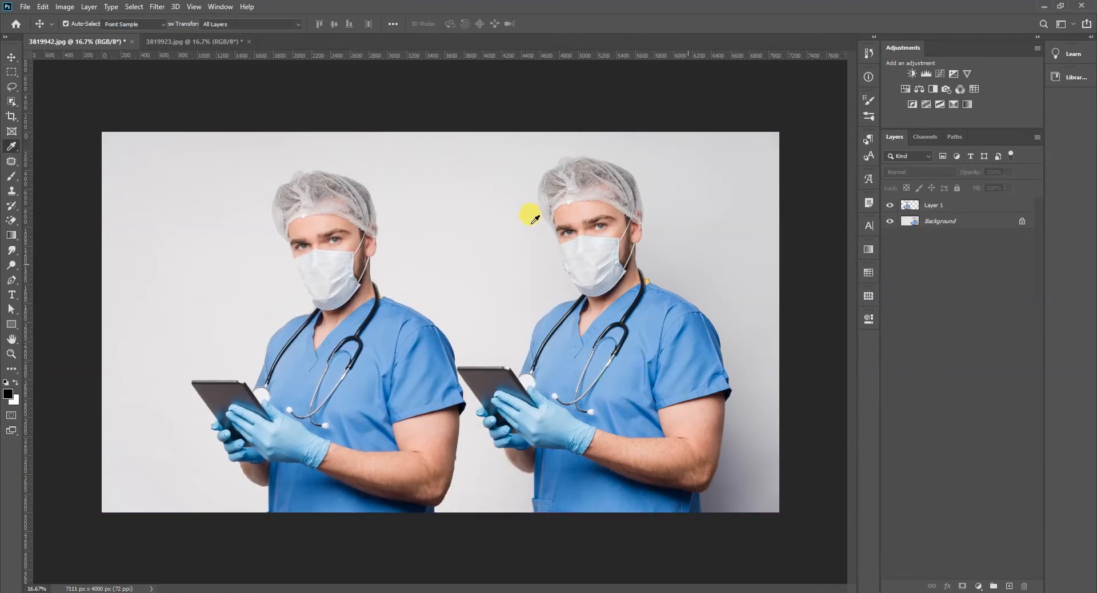
left_click(477, 219)
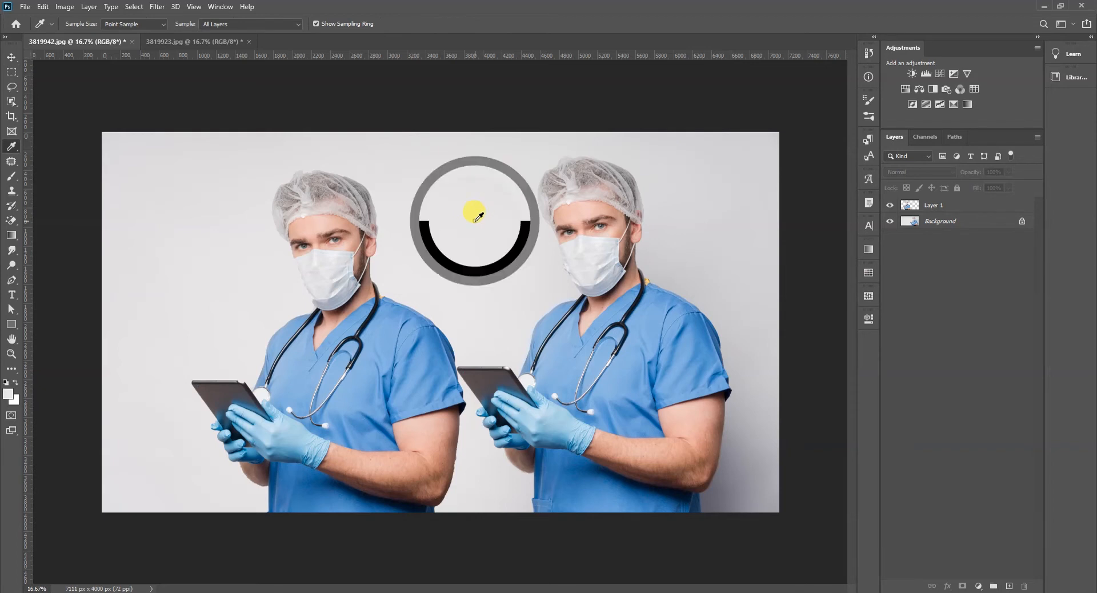
left_click(953, 226)
key("alt+BackSpace")
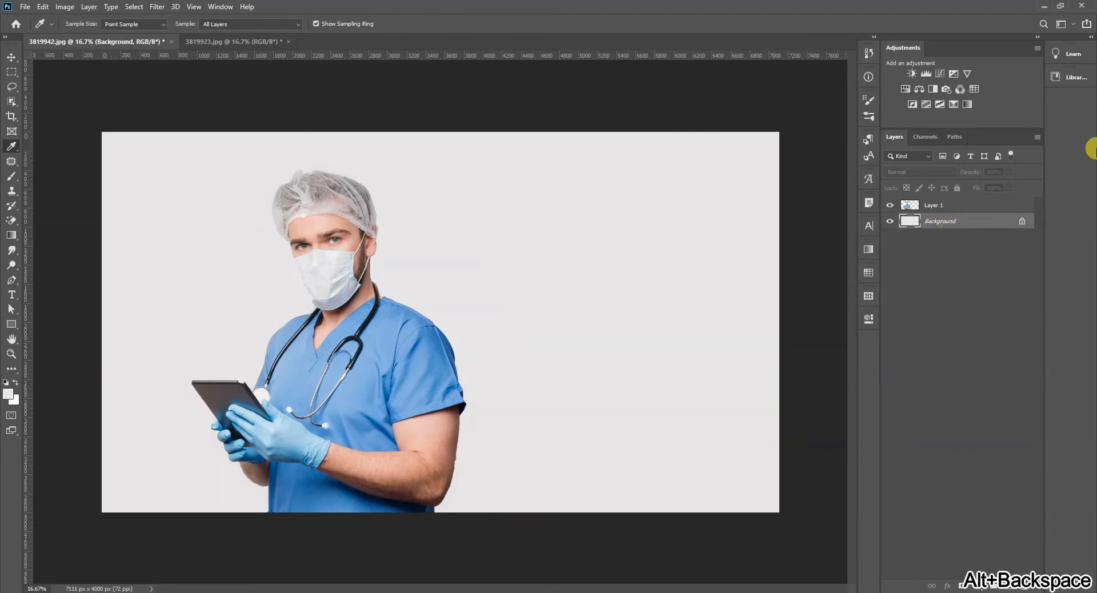
key("v")
left_click_drag(380, 346, 499, 340)
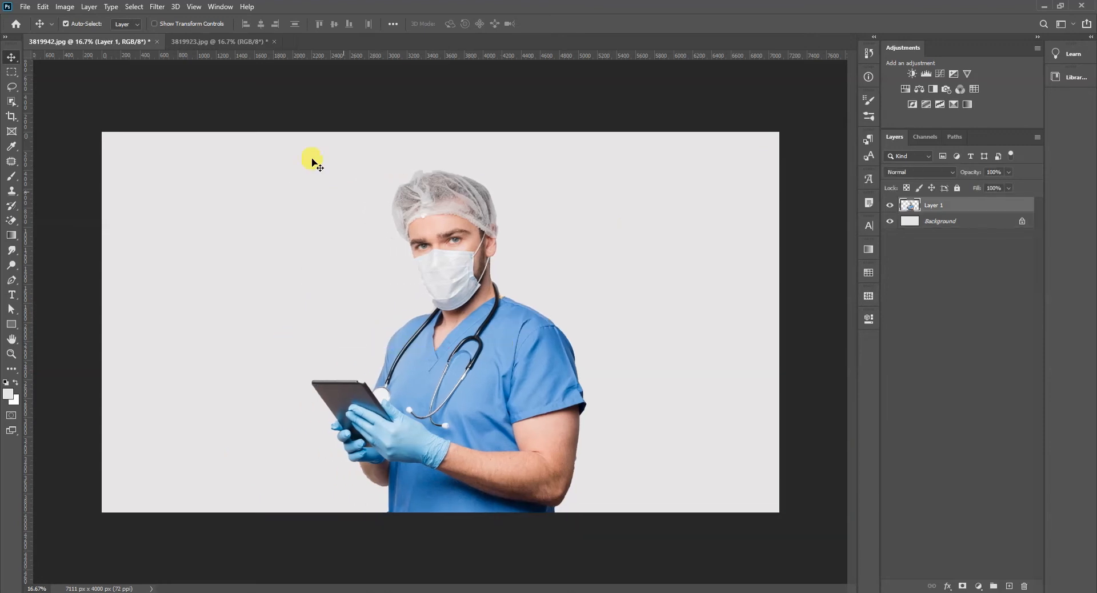
- Select the doctor in 3819923.jpg with Object Selection and copy him into 3819942.jpg as a new layer
left_click(197, 44)
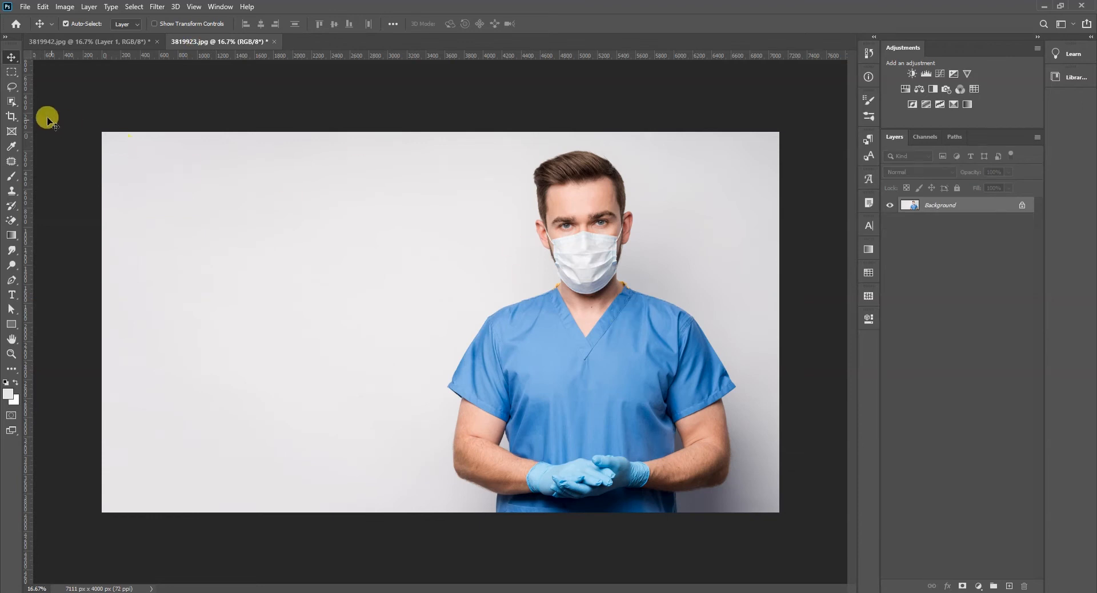
left_click(12, 101)
left_click_drag(383, 126, 746, 512)
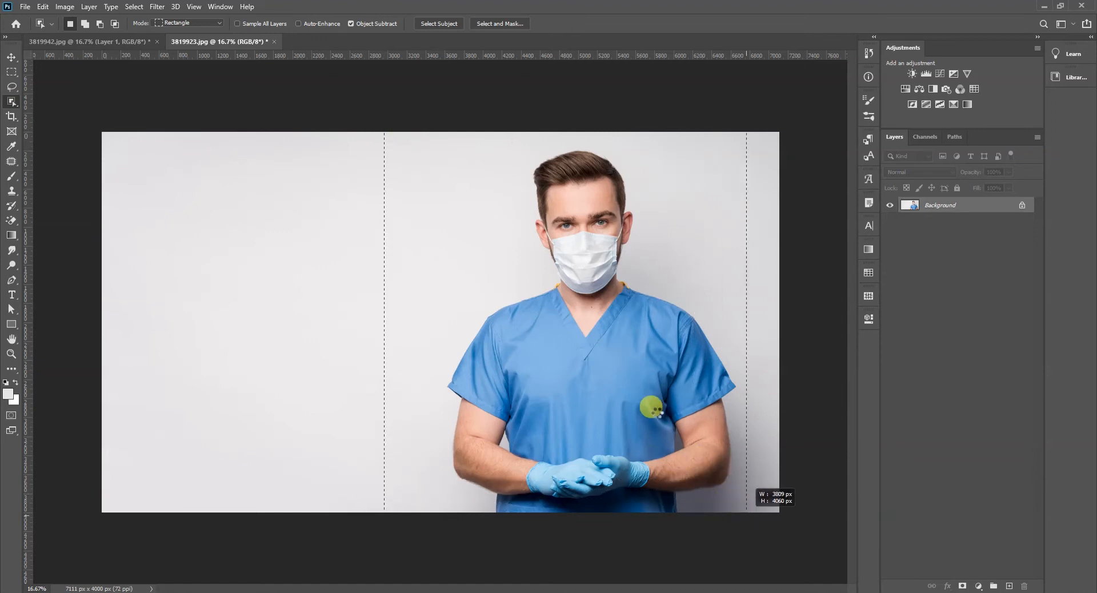
key("ctrl+c")
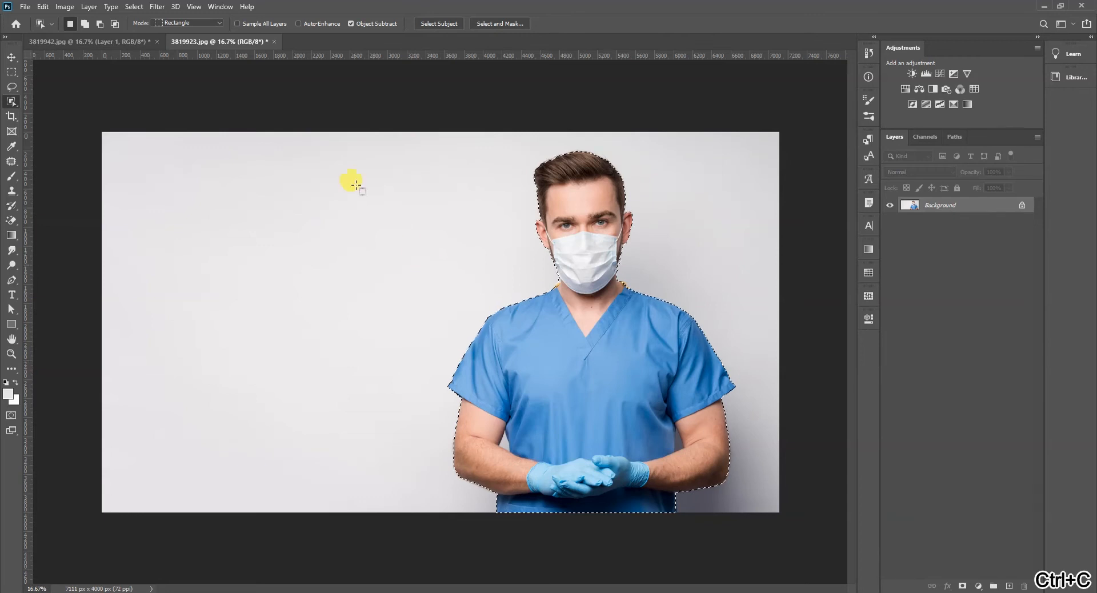
left_click(143, 41)
key("ctrl+v")
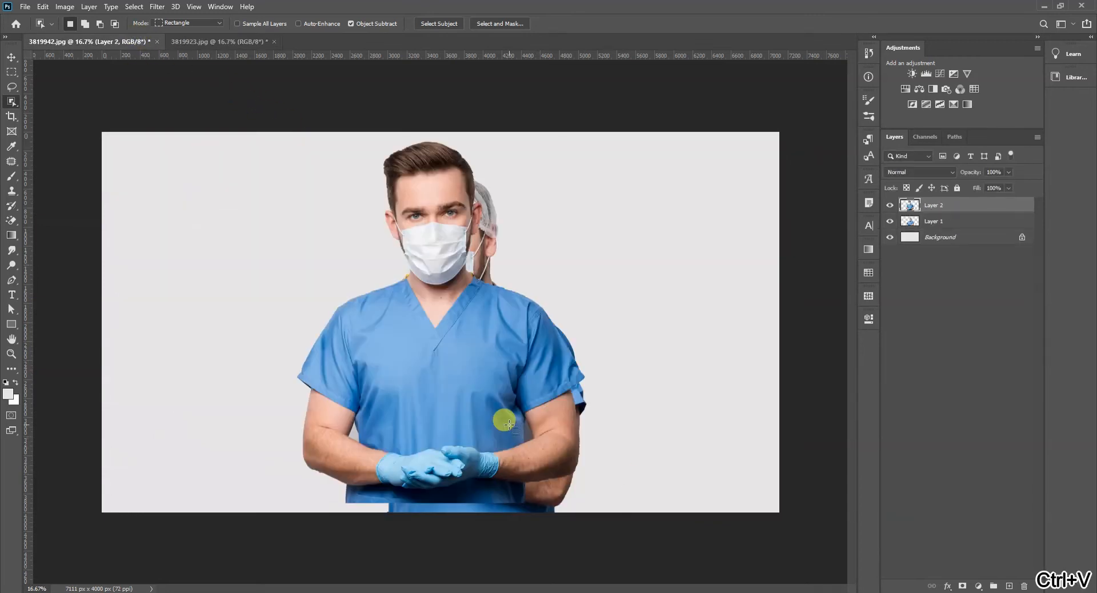
- Align the newly pasted doctor with the canvas's lower edge and scale him to about 95%
key("v")
left_click_drag(450, 401, 454, 410)
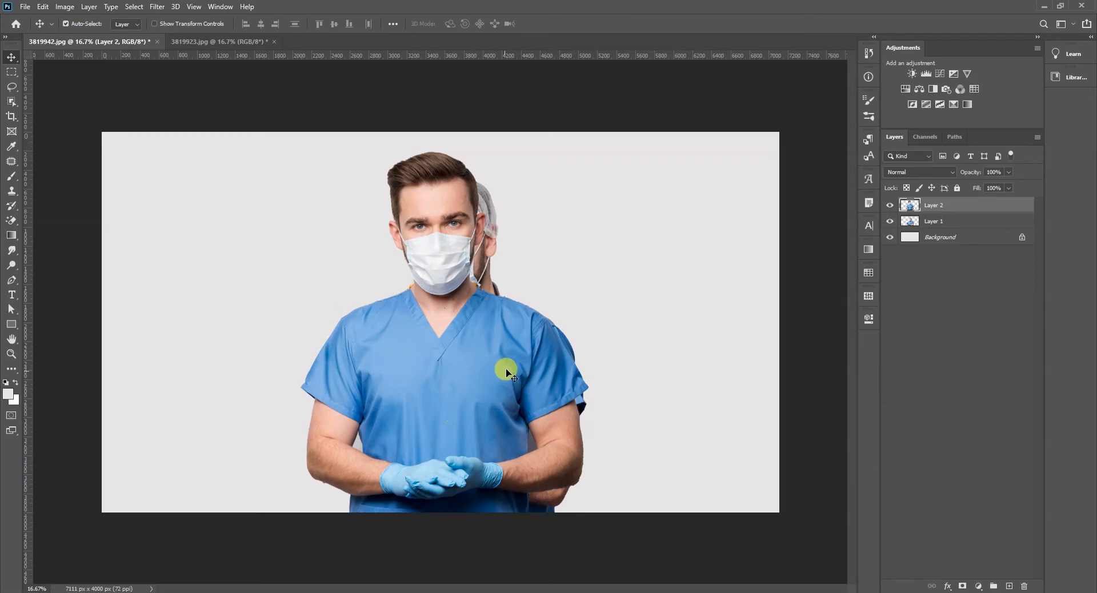
key("ctrl+t")
left_click_drag(301, 148, 320, 162)
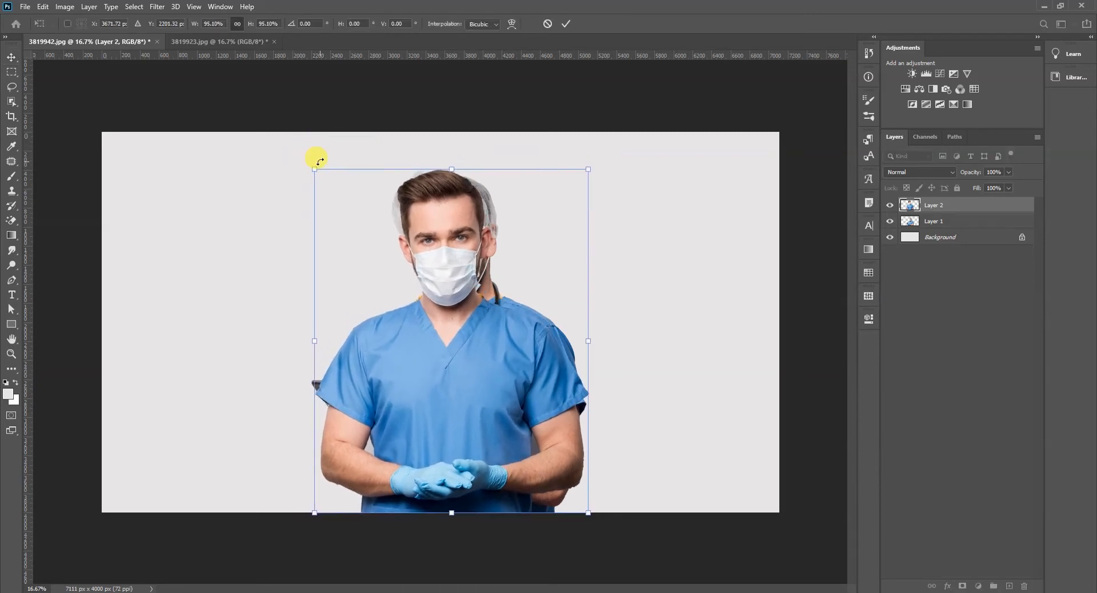
key("Return")
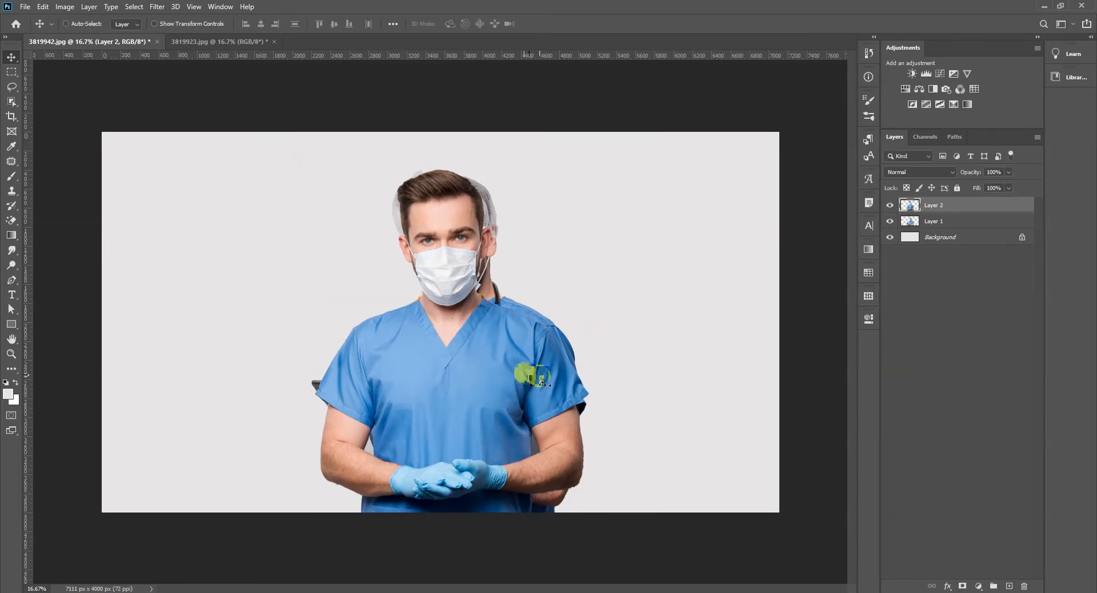
- Place Layer 2 beneath Layer 1 and shift the capped doctor slightly to the right
key("ctrl+bracketleft")
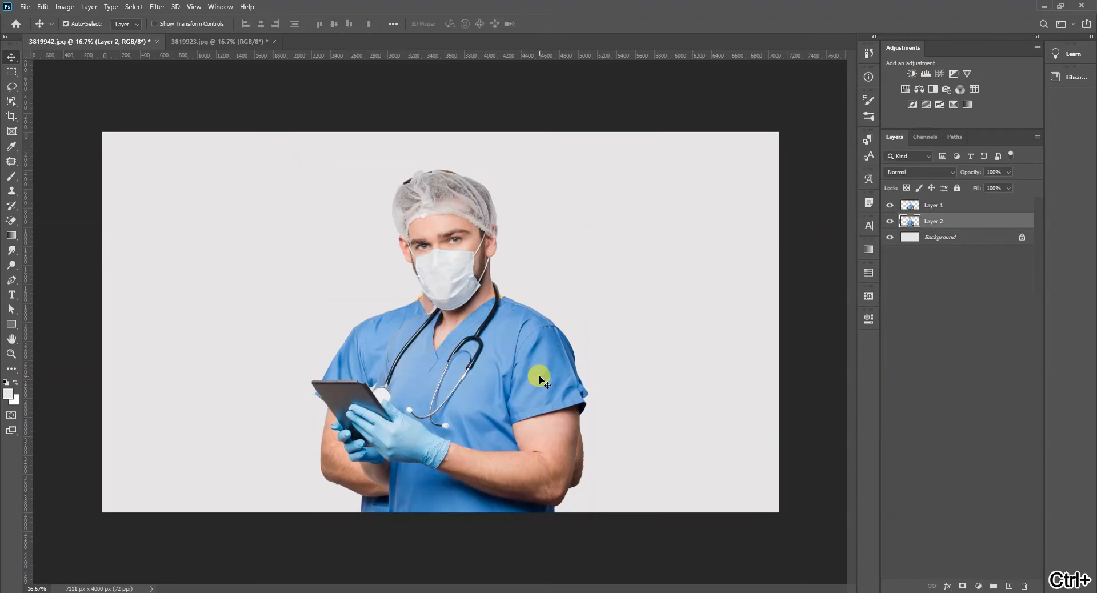
key("ctrl+t")
right_click(490, 367)
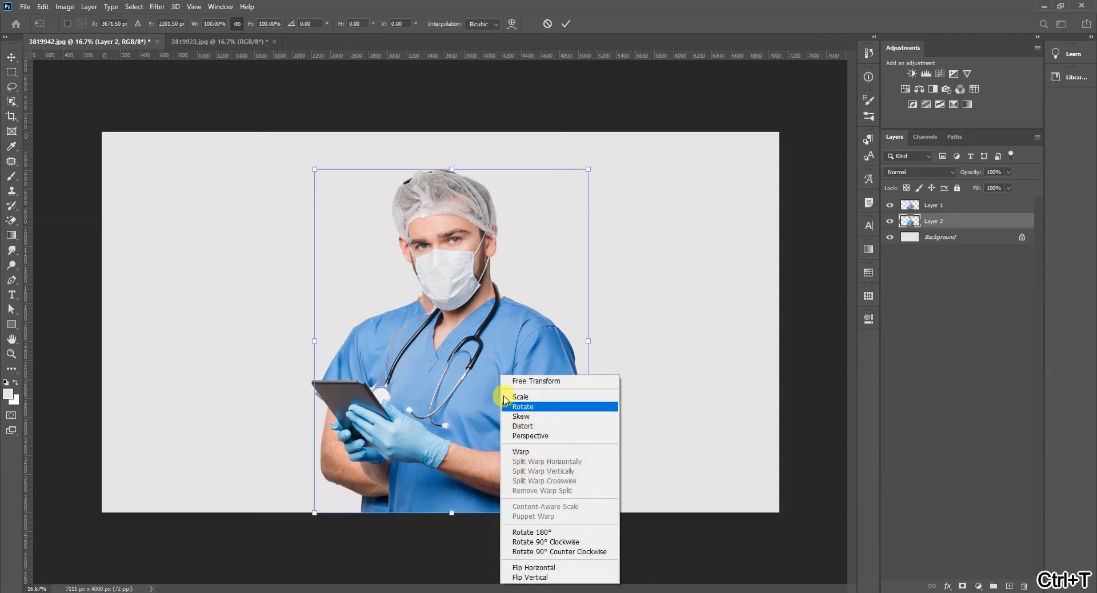
left_click(489, 374)
key("Return")
left_click_drag(466, 368, 490, 369)
- Flip the Layer 2 doctor horizontally and bring that layer in front of the capped doctor
left_click(418, 337)
key("ctrl+t")
right_click(416, 333)
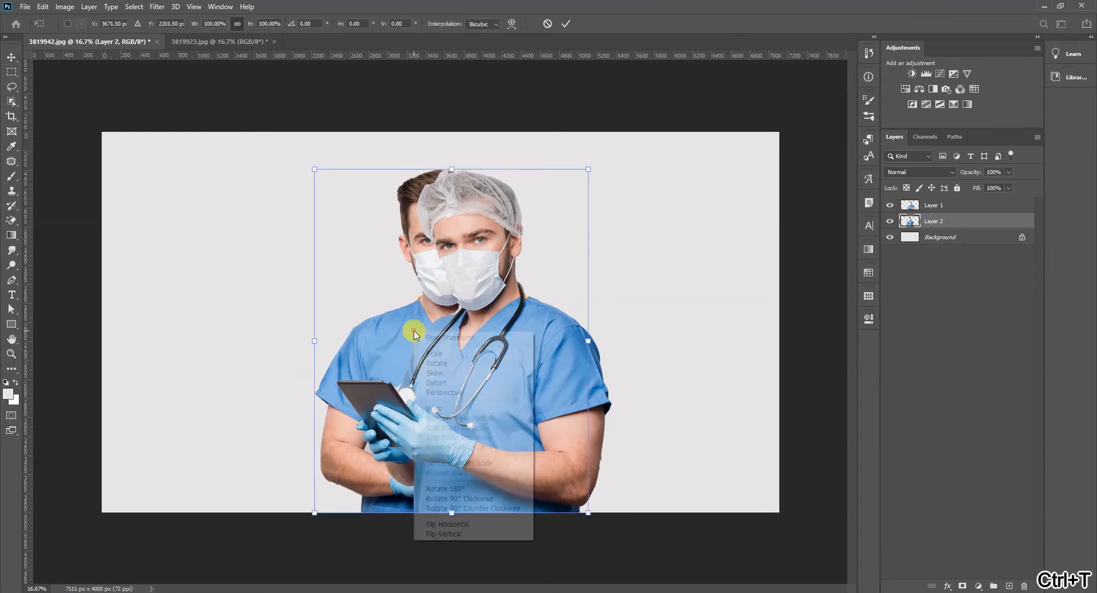
left_click(478, 524)
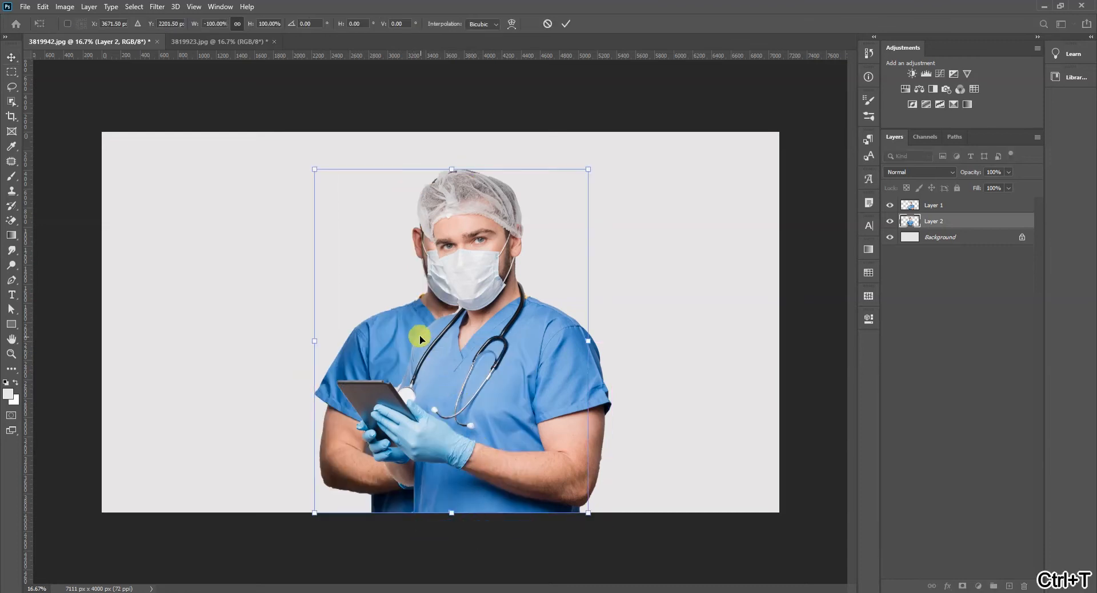
mouse_move(413, 324)
left_mouse_down()
mouse_move(423, 324)
mouse_move(404, 321)
mouse_move(413, 324)
left_mouse_up()
left_click(643, 387)
key("ctrl+bracketright")
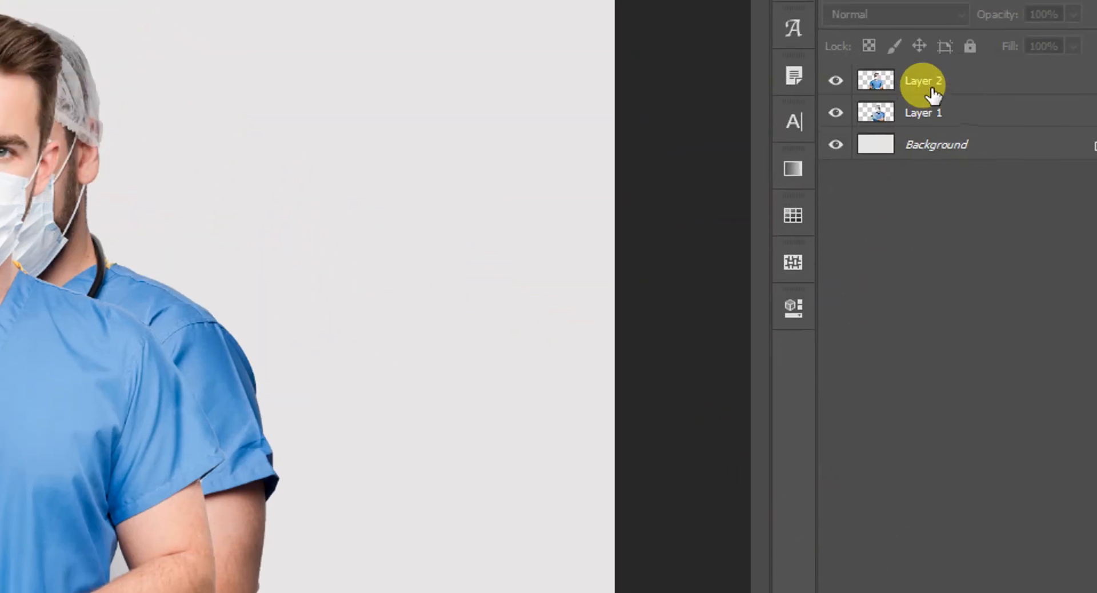
- Open the Blending Options of Layer 2
left_click(930, 92)
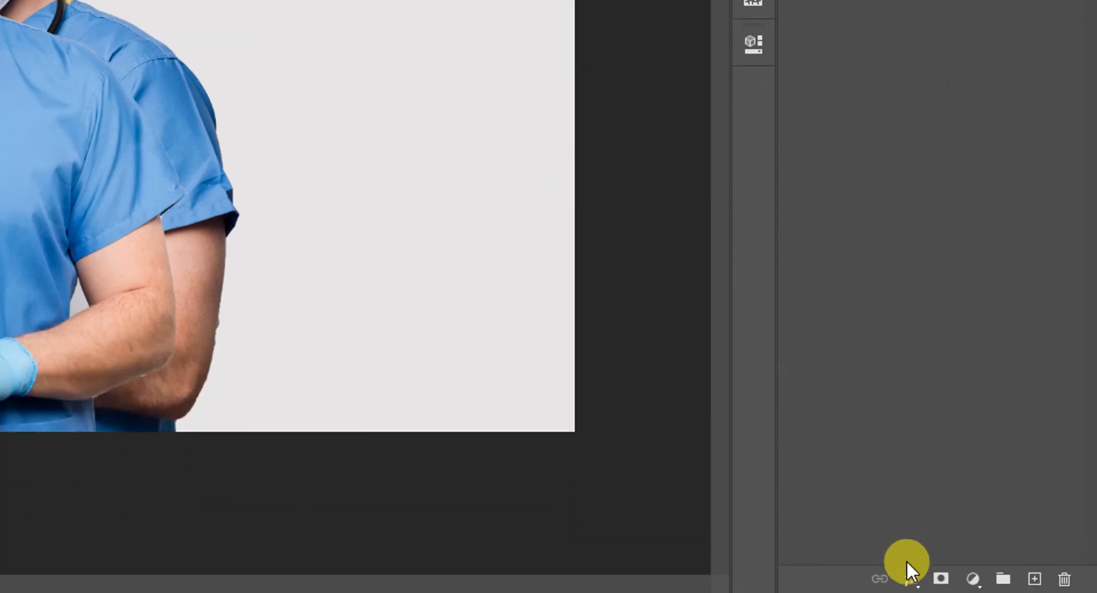
left_click(911, 579)
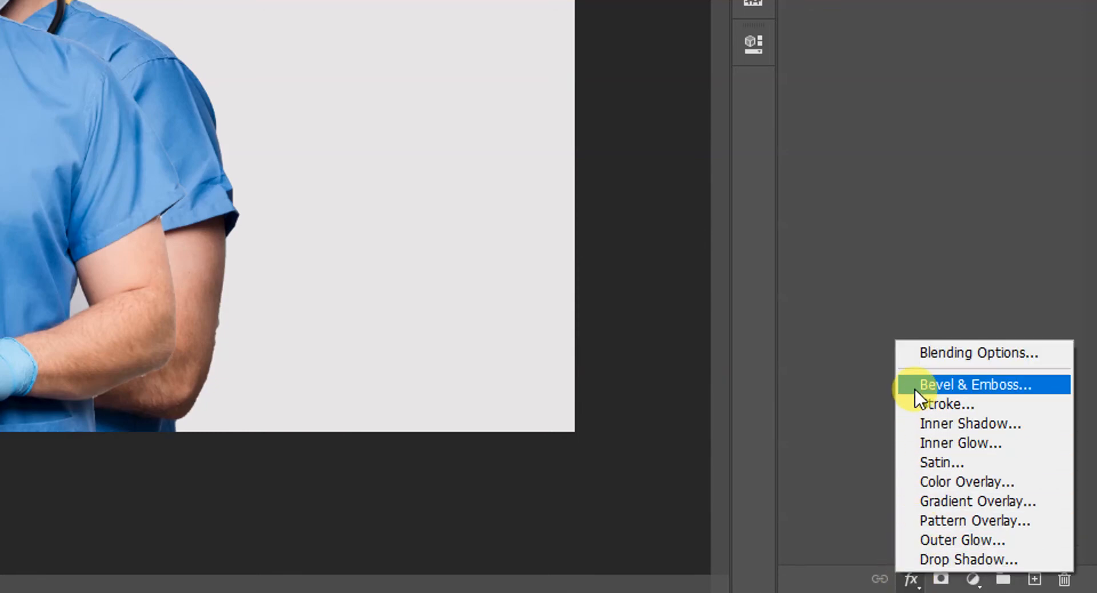
left_click(918, 354)
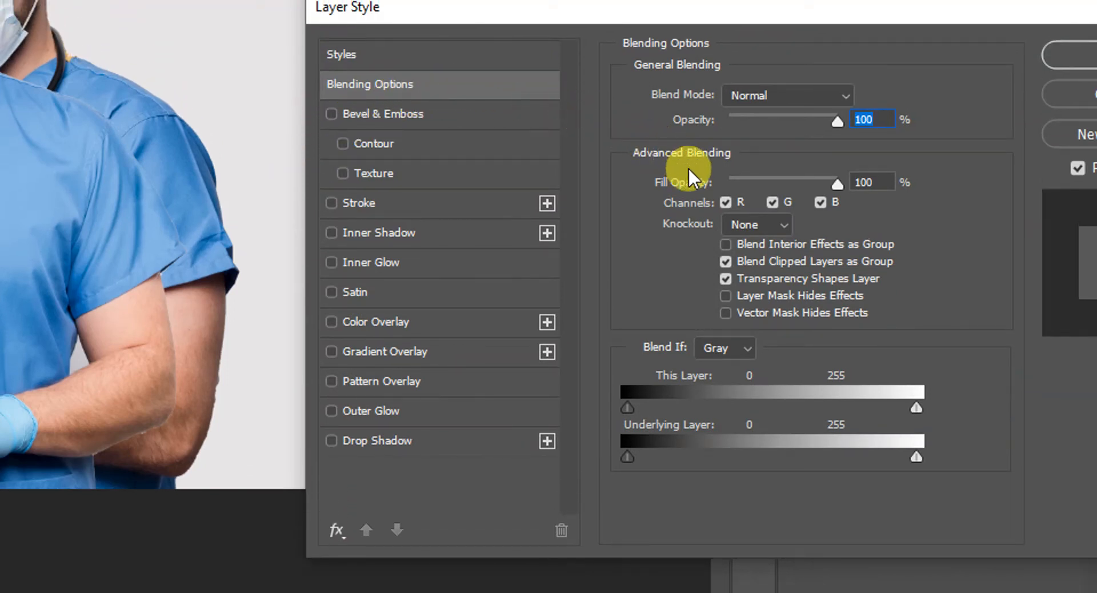
- Preview the layer with the R channel and then the G channel excluded from blending, restoring each one
left_click(725, 201)
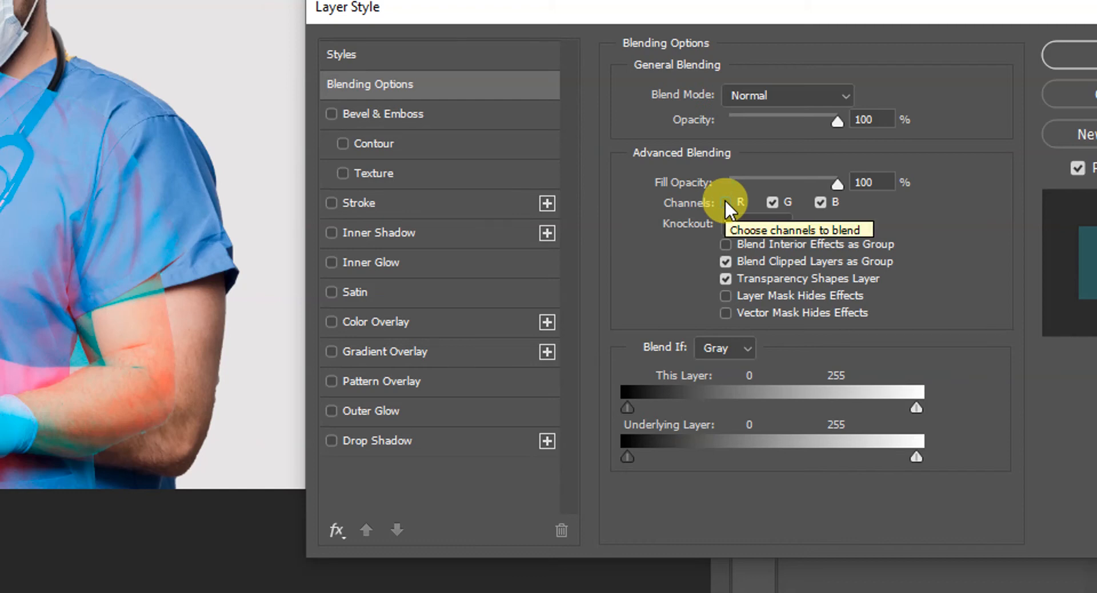
left_click(725, 201)
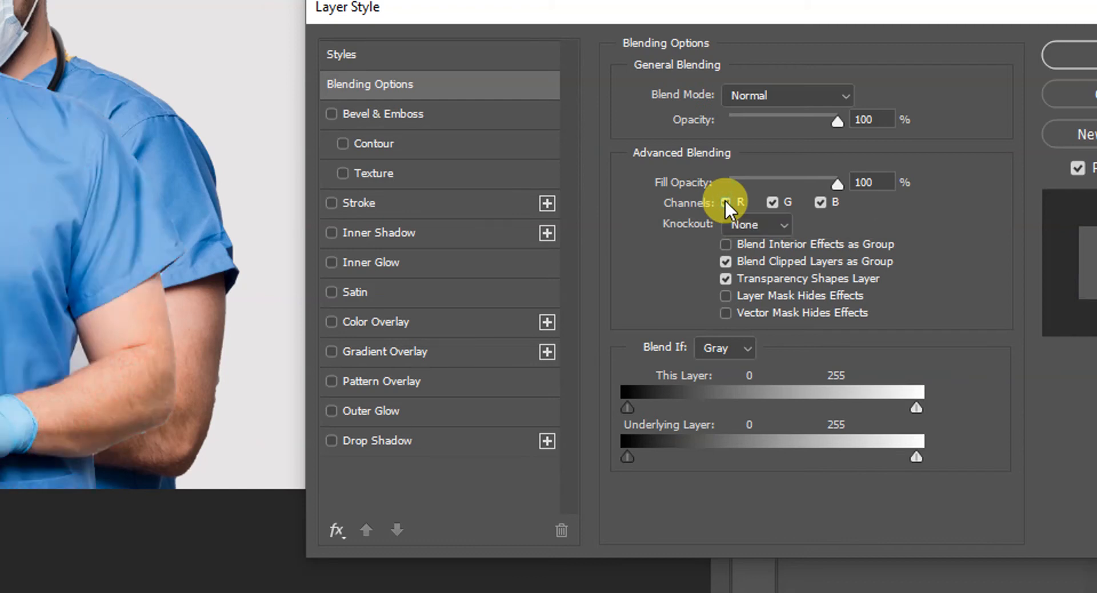
left_click(767, 200)
left_click(767, 200)
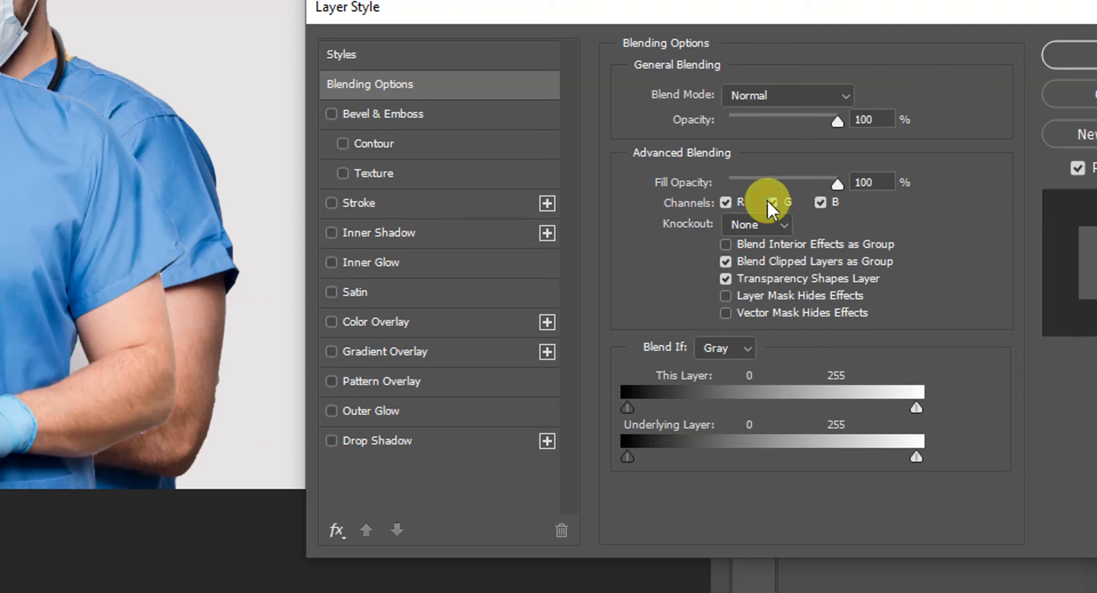
- Exclude the B, G and R channels from blending one by one, and turn all three back on
left_click(819, 202)
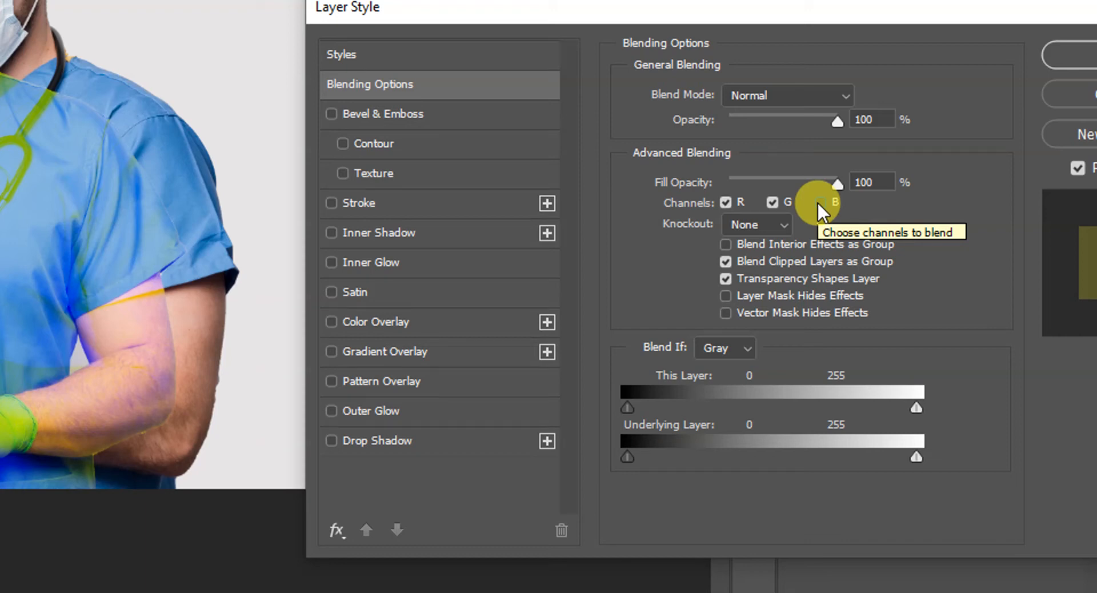
left_click(778, 202)
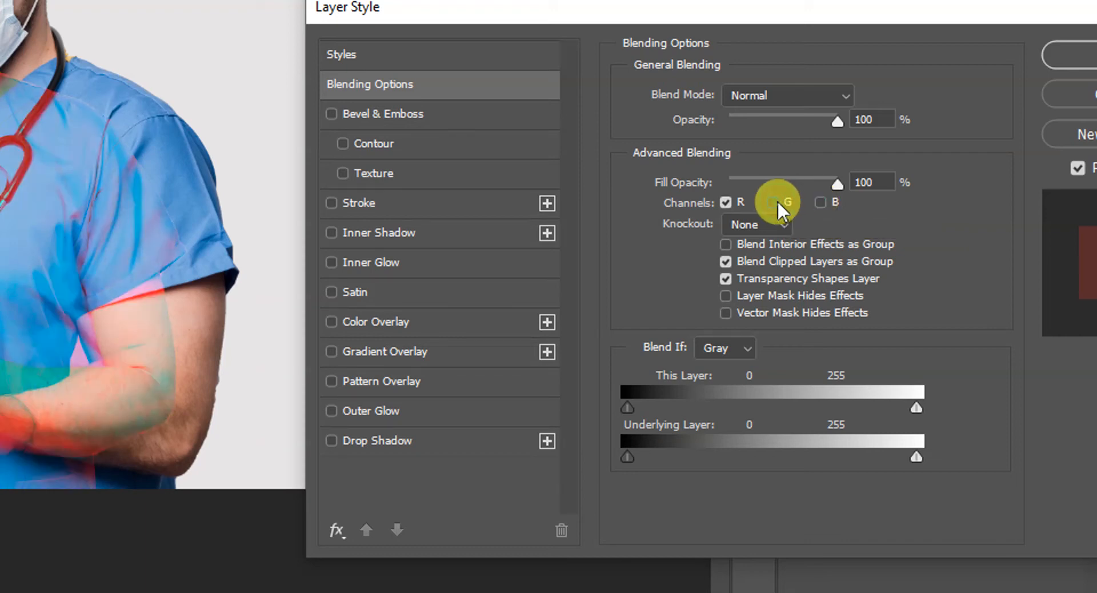
left_click(727, 201)
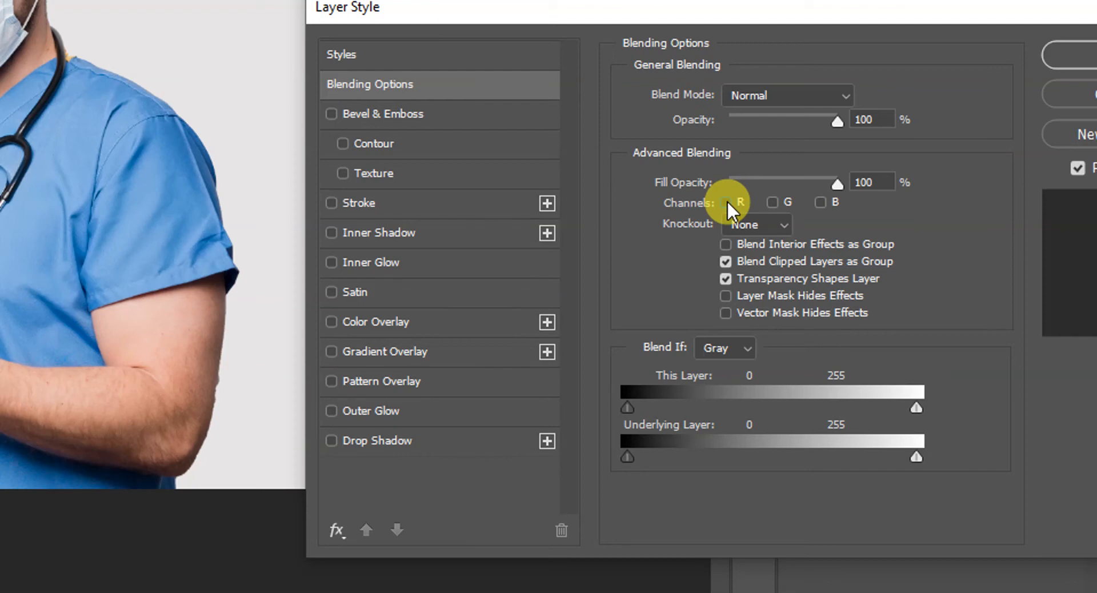
left_click(727, 201)
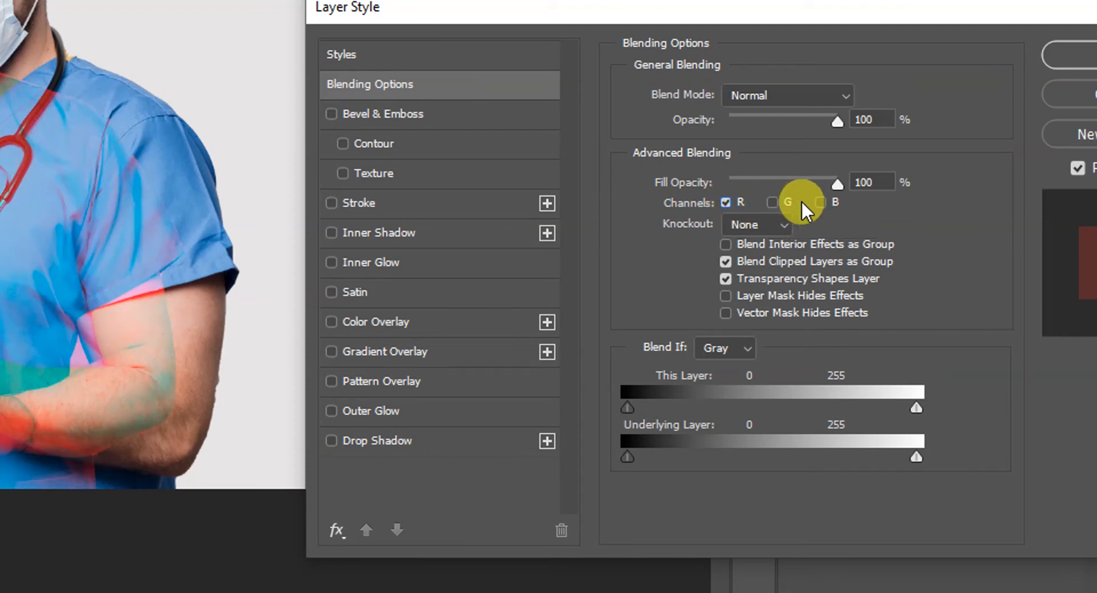
left_click(778, 201)
left_click(816, 203)
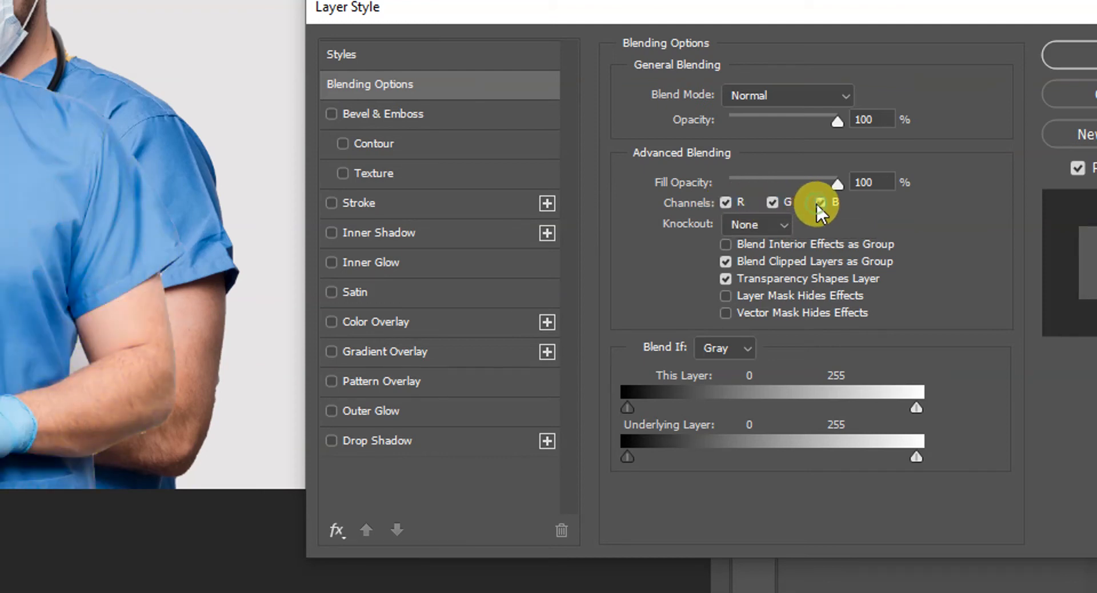
- Preview Layer 2 with different combinations of the R, G and B channels excluded, and with a lower fill opacity returned to 100%
left_click(771, 201)
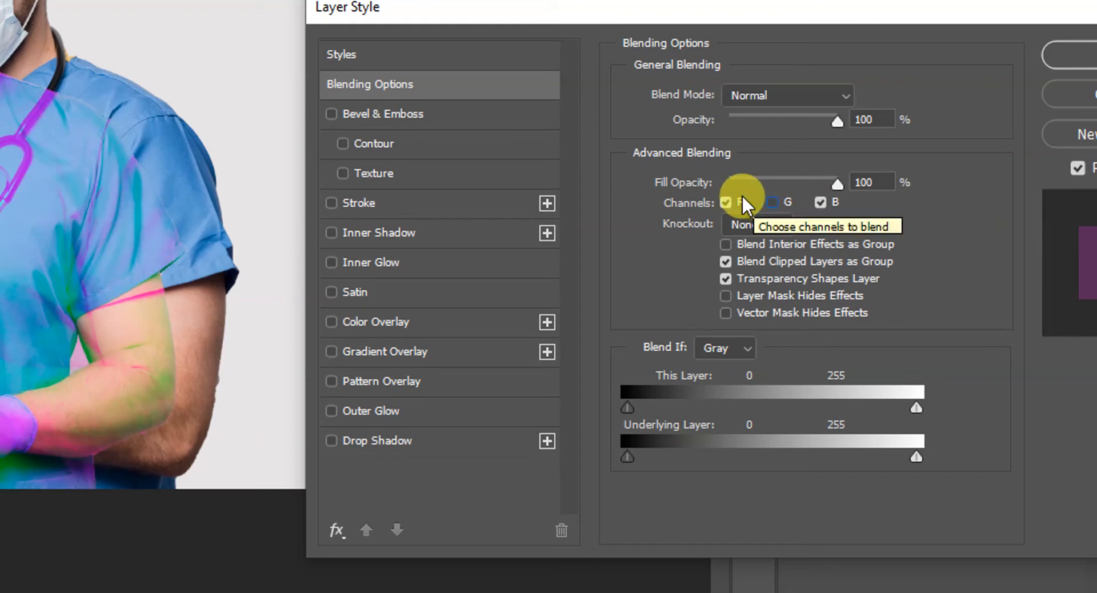
left_click(726, 202)
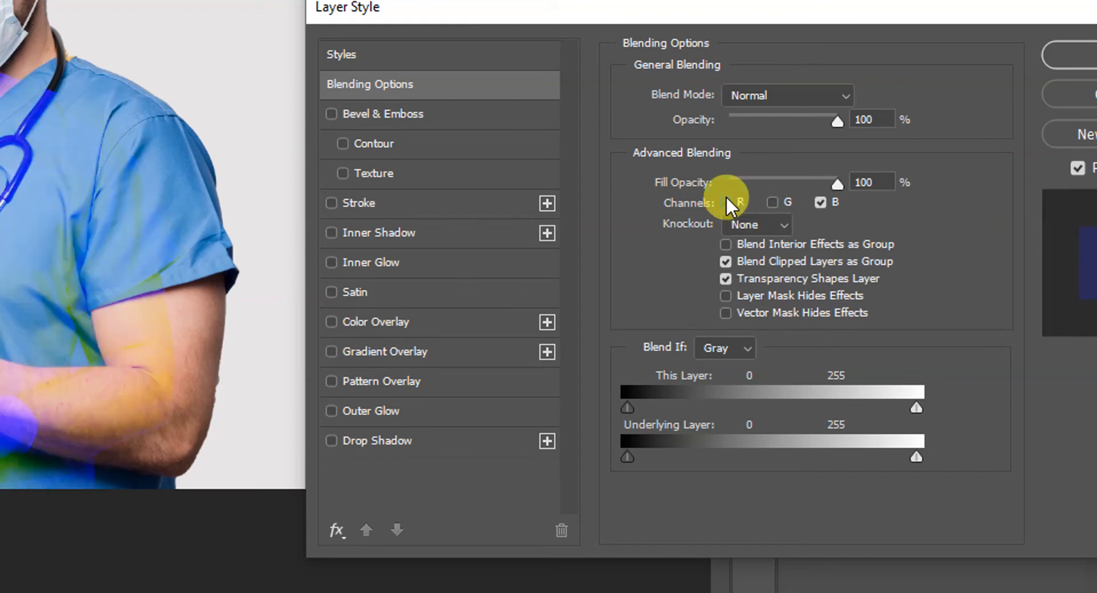
left_click(771, 203)
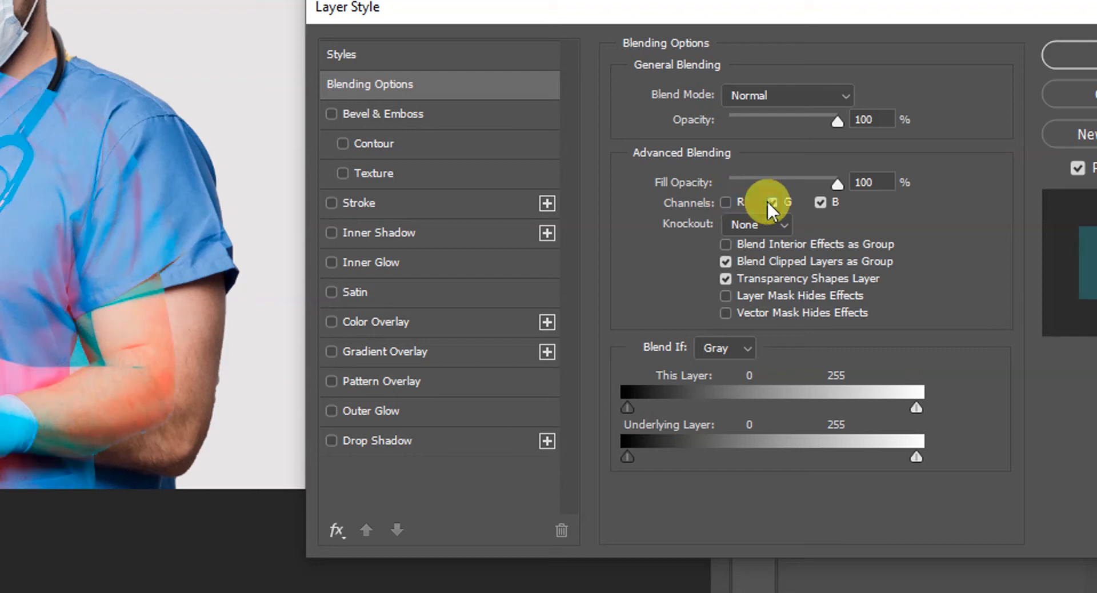
left_click(822, 202)
left_click(726, 202)
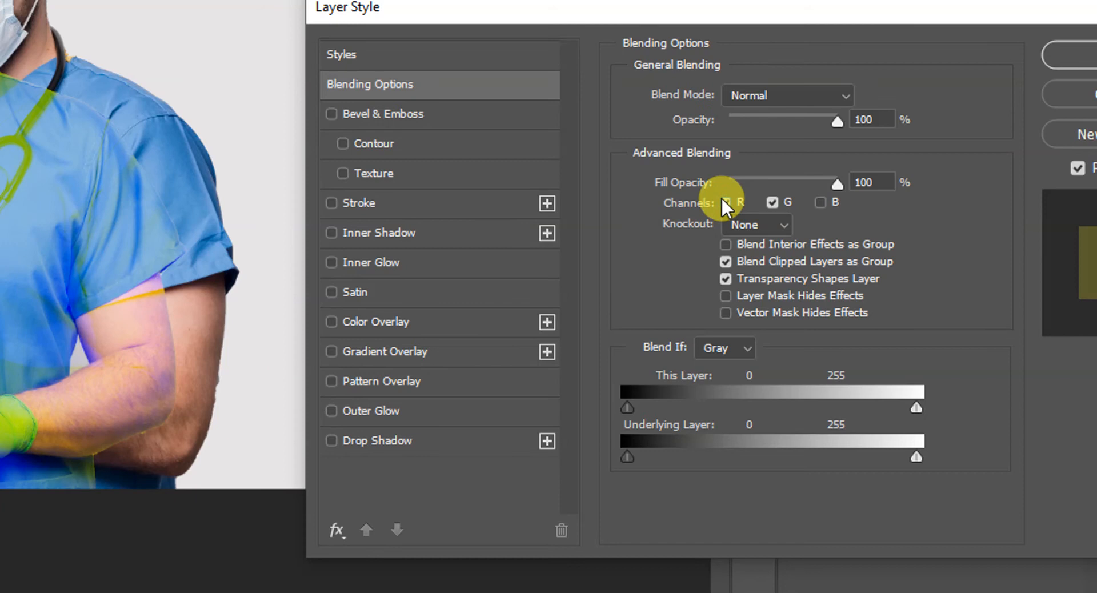
mouse_move(837, 183)
left_mouse_down()
mouse_move(750, 174)
mouse_move(830, 184)
mouse_move(738, 184)
mouse_move(825, 183)
left_mouse_up()
type("100")
- Exclude only the G channel of Layer 2 from blending and apply the layer style
left_click(822, 201)
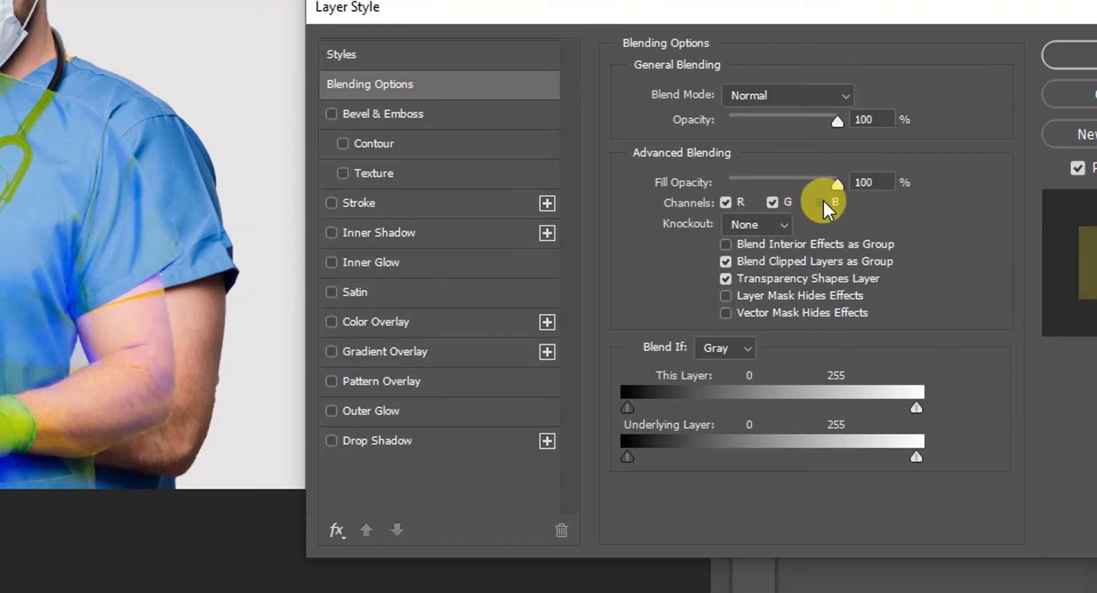
left_click(775, 201)
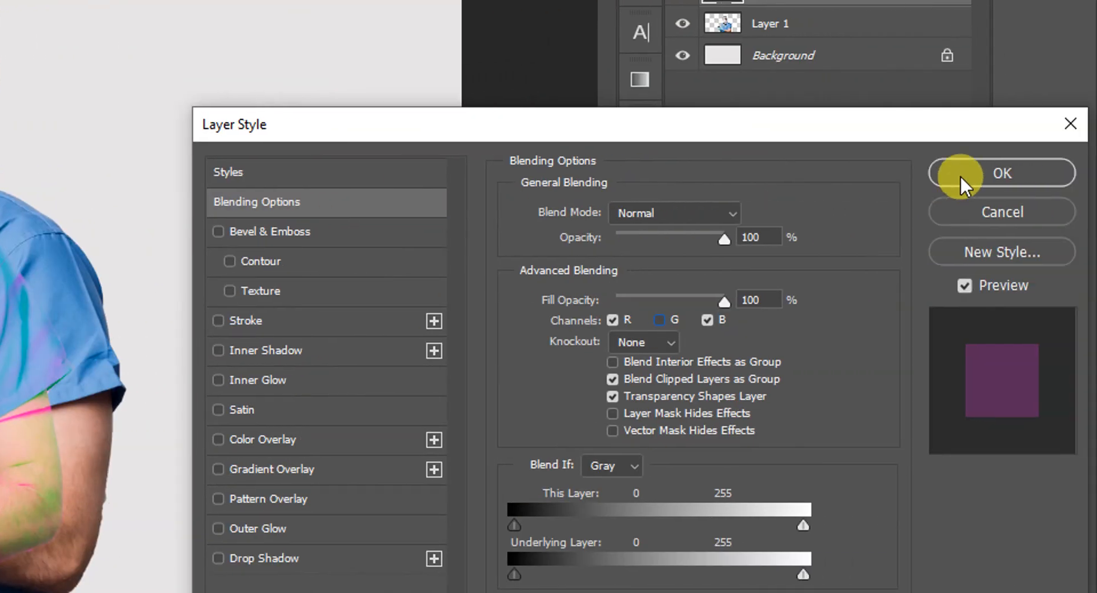
left_click(960, 175)
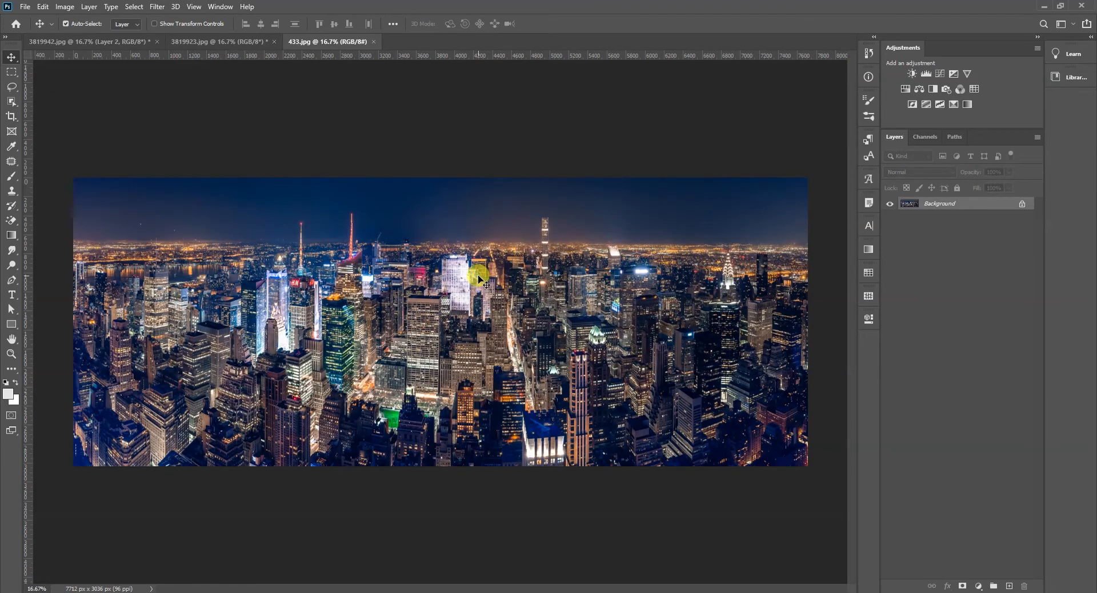
- Copy the whole city image from 433.jpg into the 3819942.jpg composite and move it down to the canvas's bottom edge
key("ctrl+a")
key("ctrl+c")
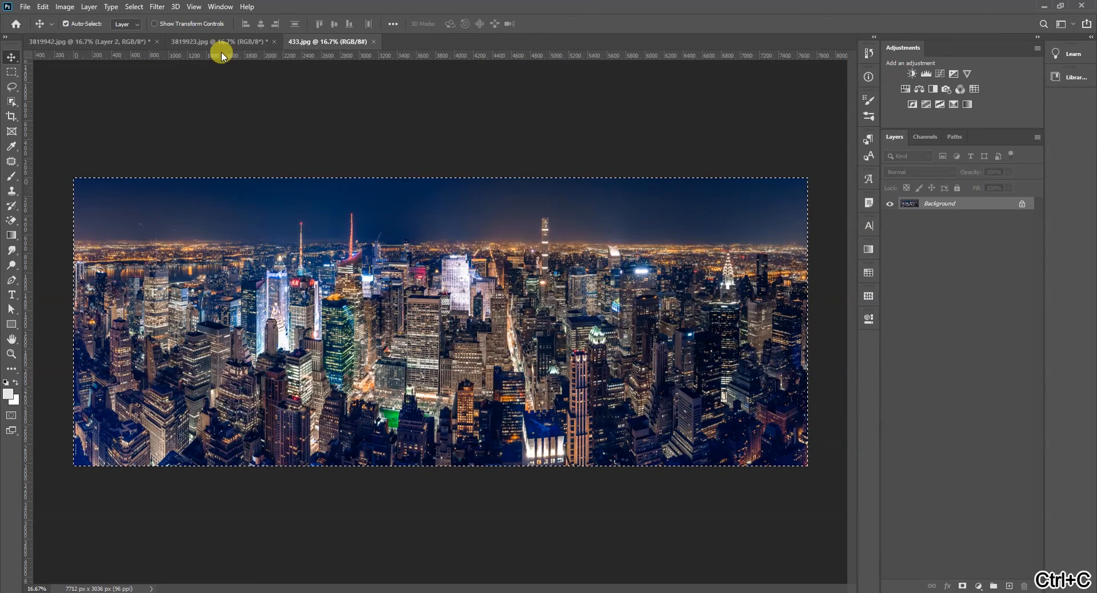
left_click(143, 41)
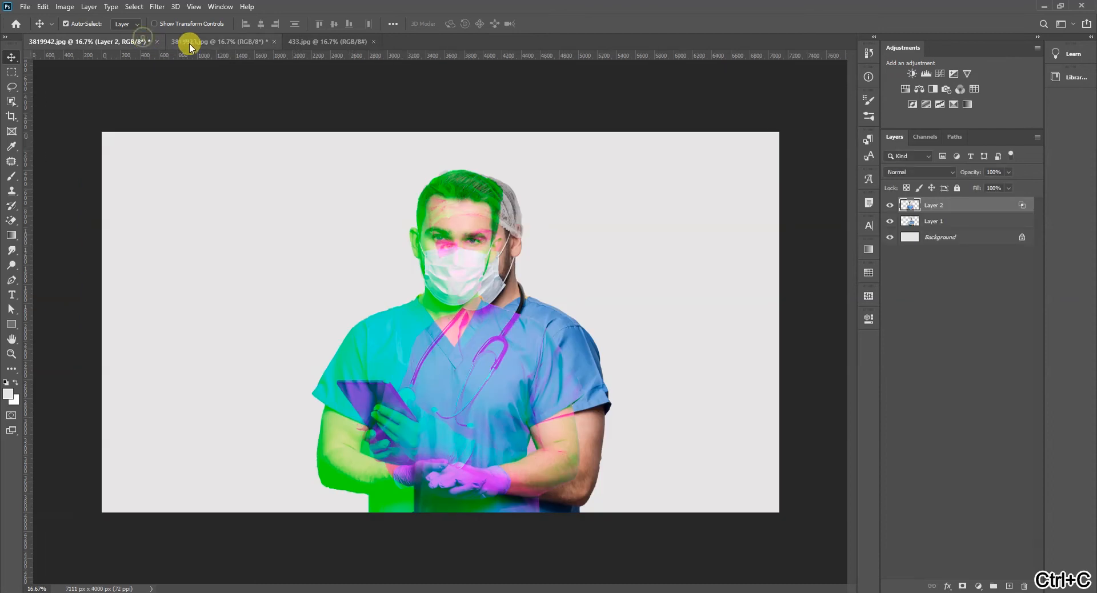
key("ctrl+v")
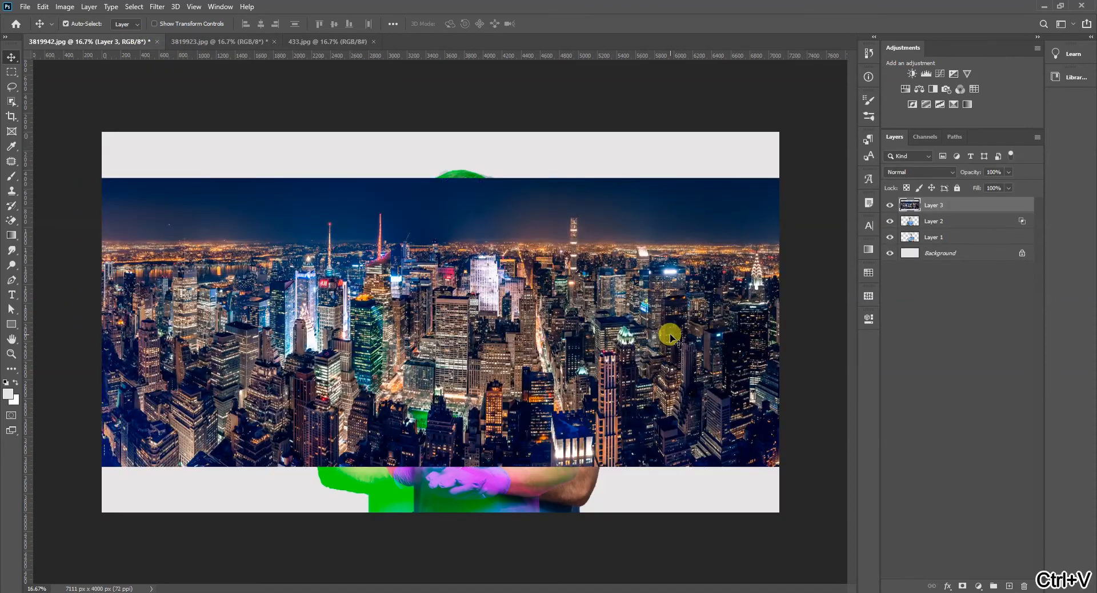
left_click_drag(607, 381, 600, 425)
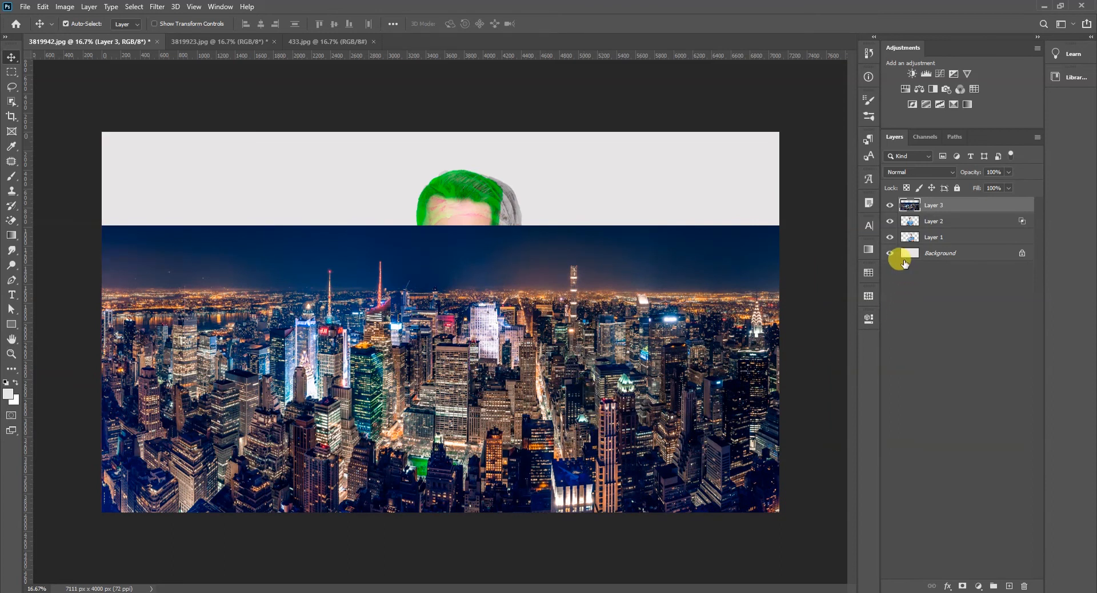
- Open the Blending Options of the pasted city layer
left_click(962, 585)
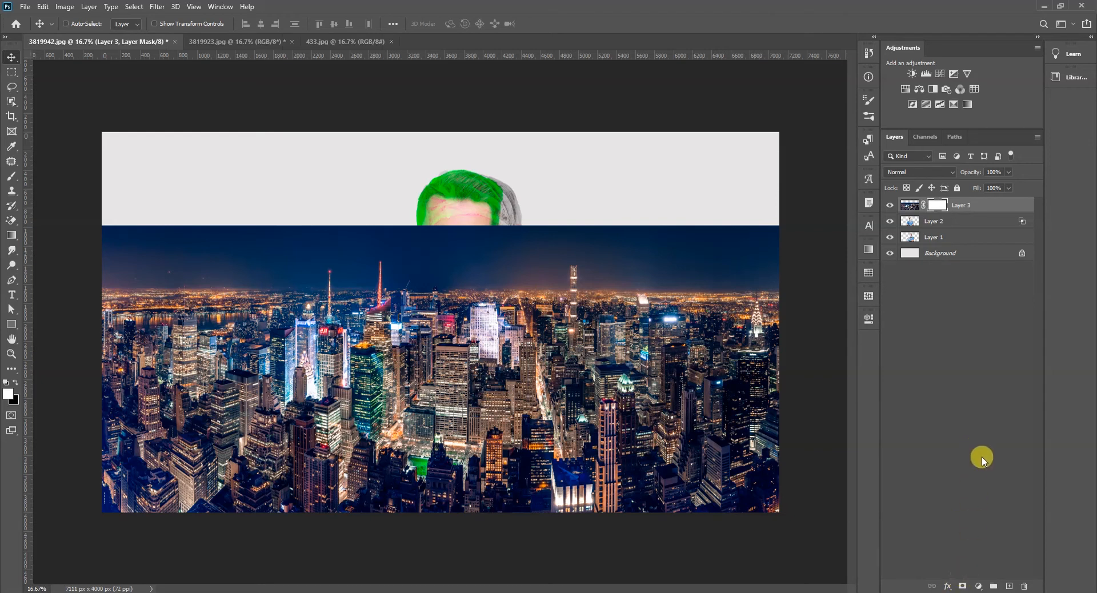
key("ctrl+z")
left_click(947, 586)
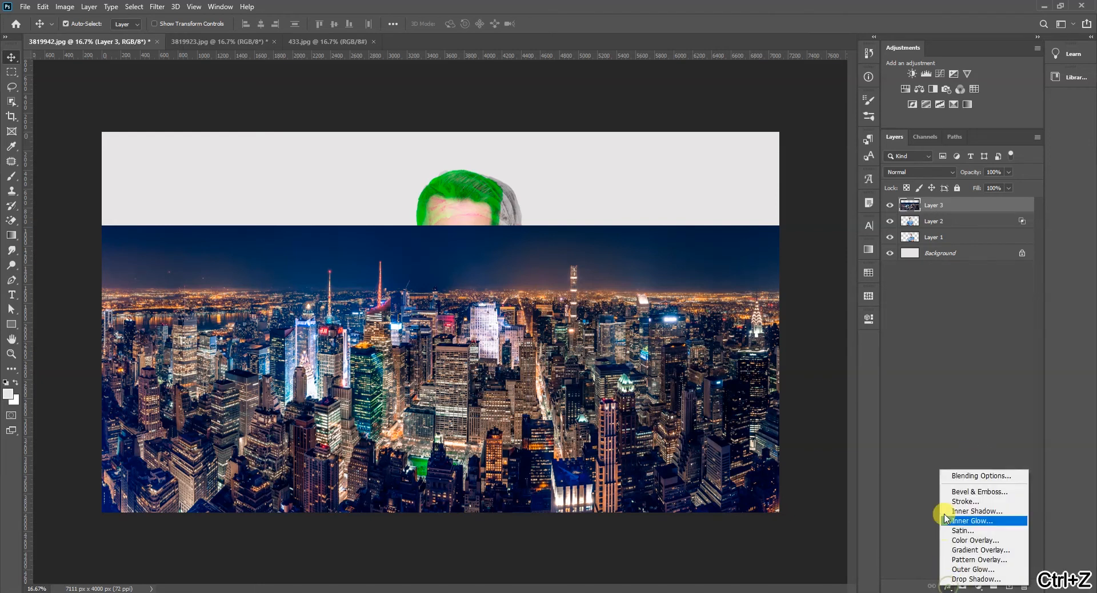
left_click(965, 474)
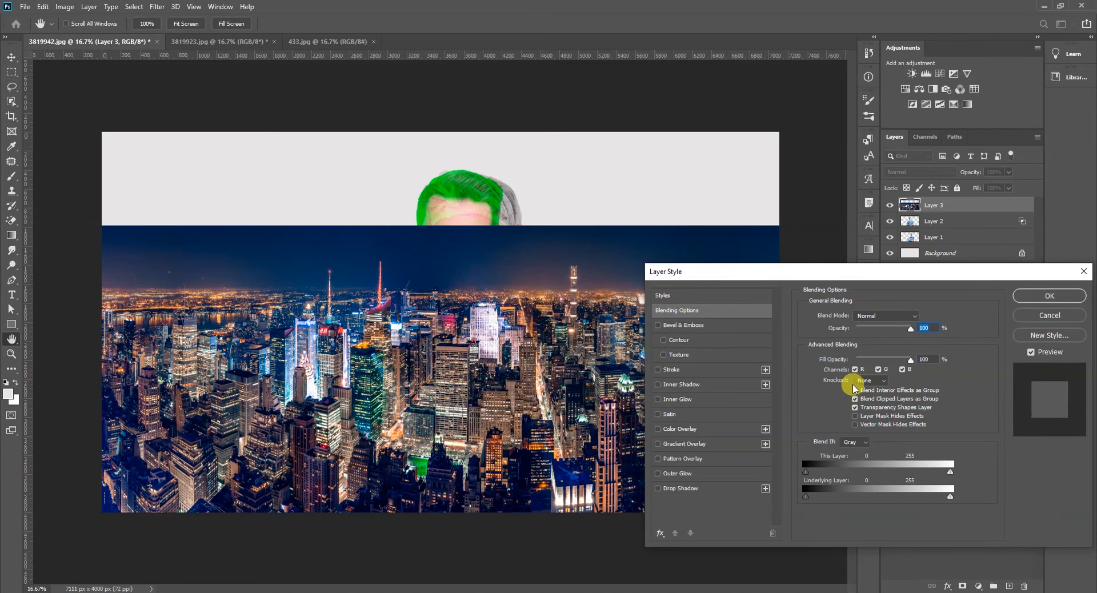
- Preview the city layer with the R channel excluded, also toggling G and B off in turn, and restore all three channels
left_click(855, 370)
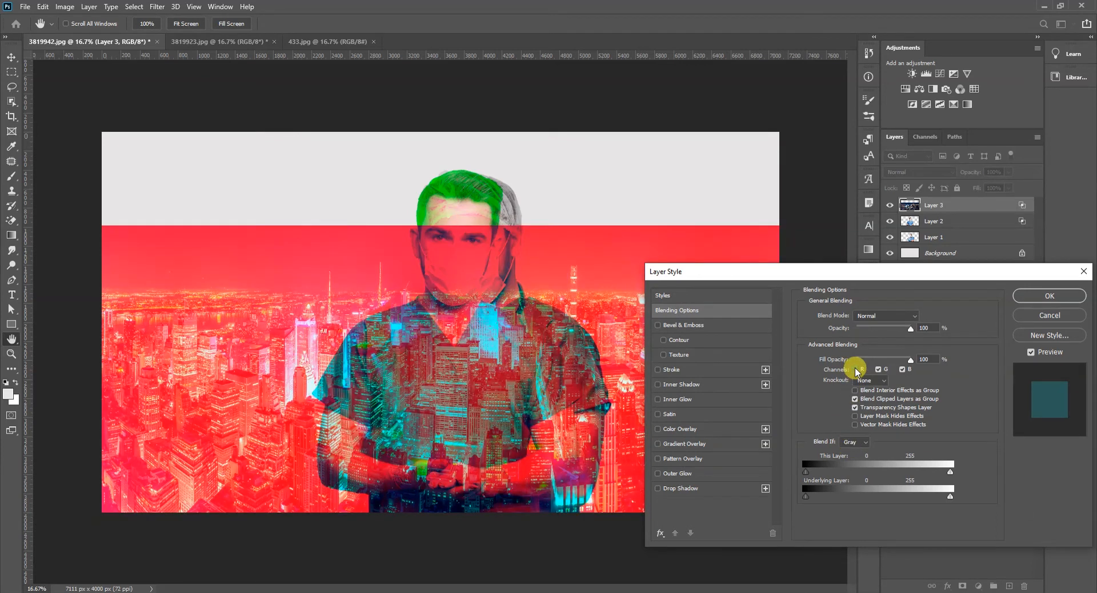
left_click(878, 369)
left_click(878, 369)
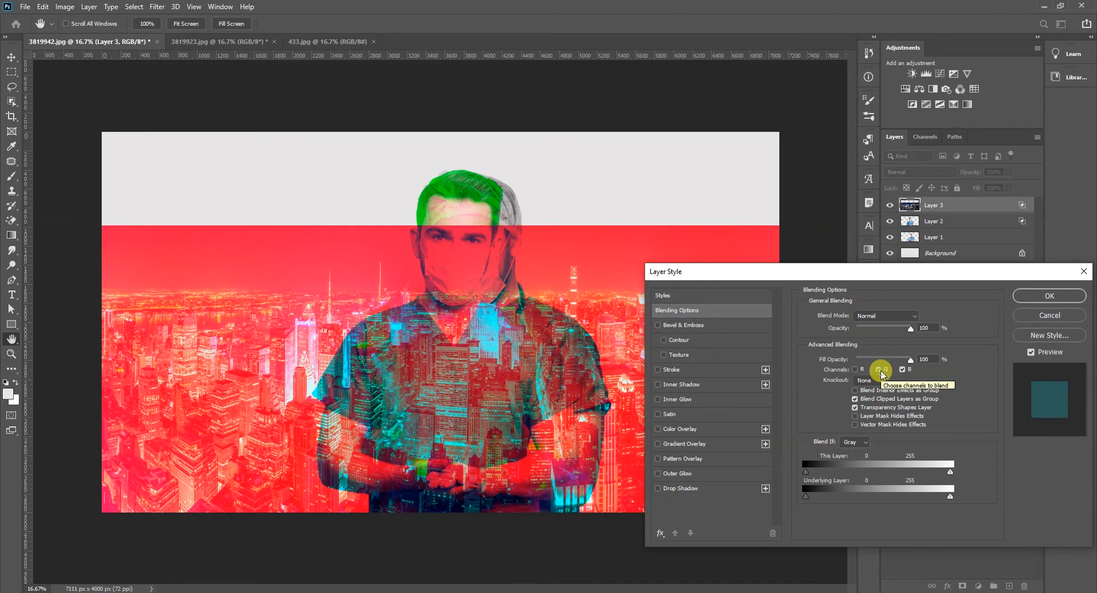
left_click(902, 369)
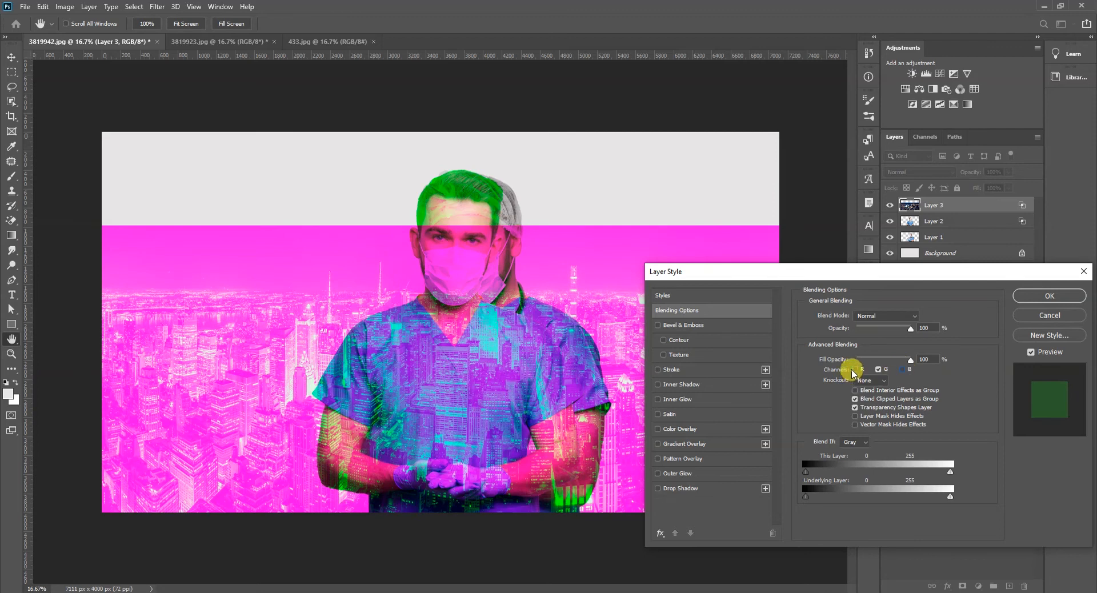
left_click(902, 370)
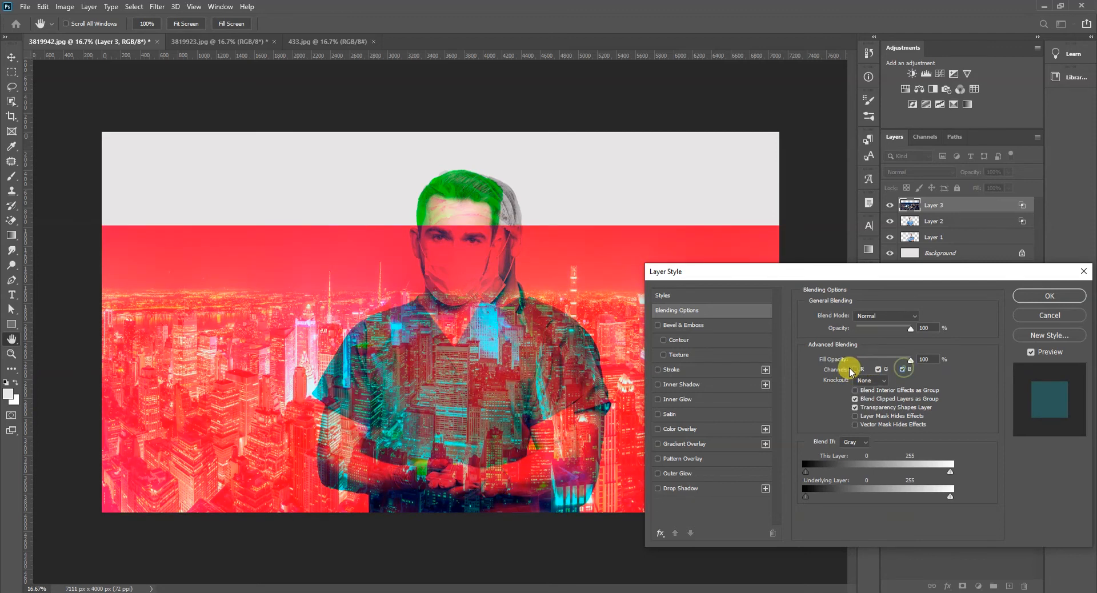
left_click(855, 369)
- Exclude the G channel of the city layer from blending, lower its fill opacity to 30%, and apply the style
left_click(879, 370)
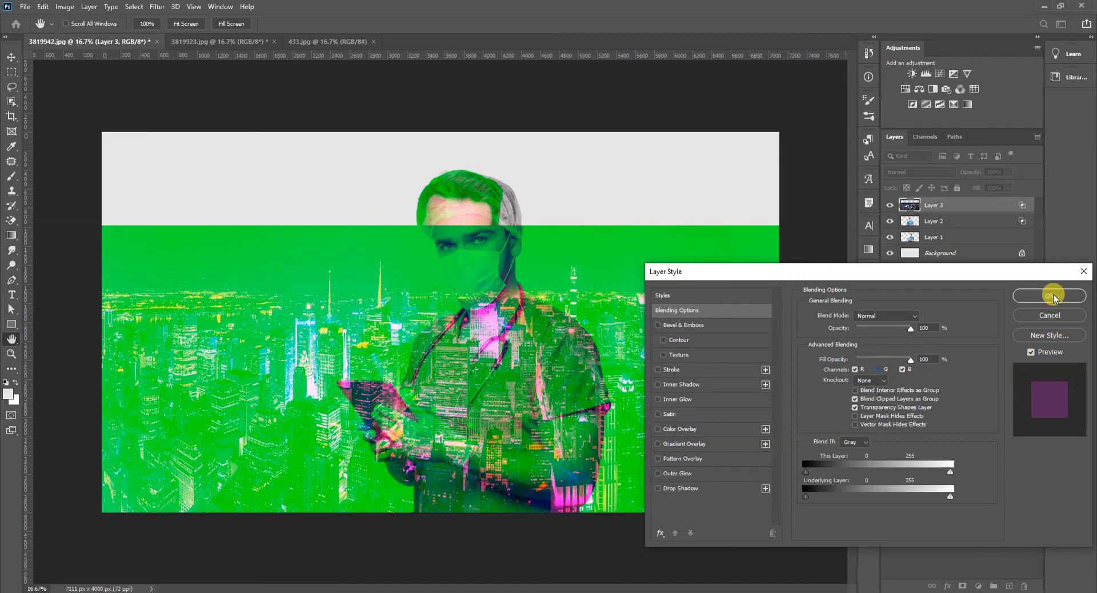
left_click_drag(911, 360, 872, 358)
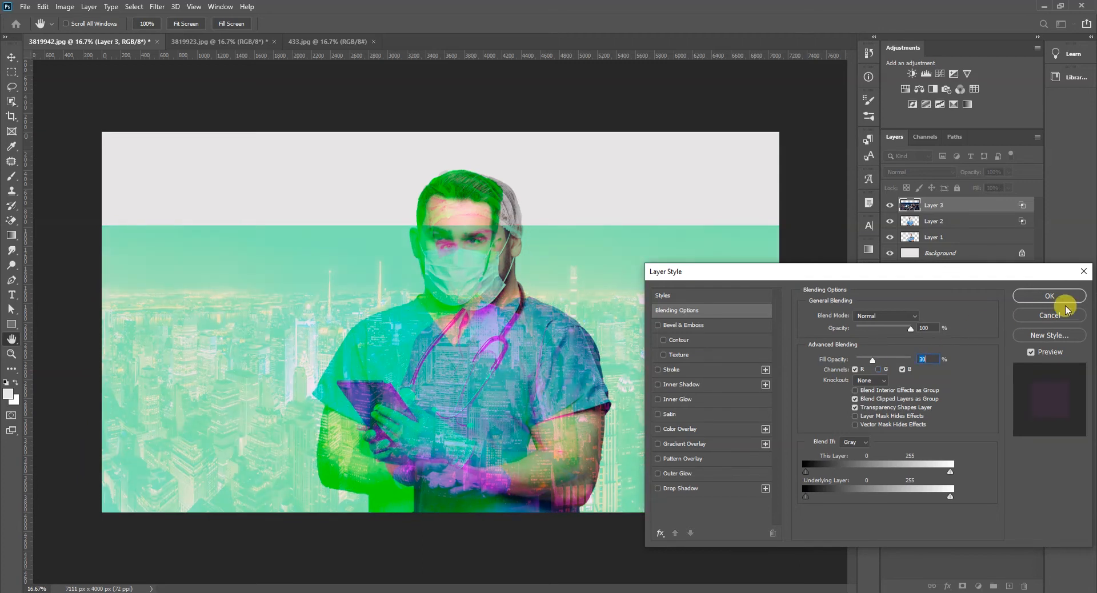
left_click(1050, 296)
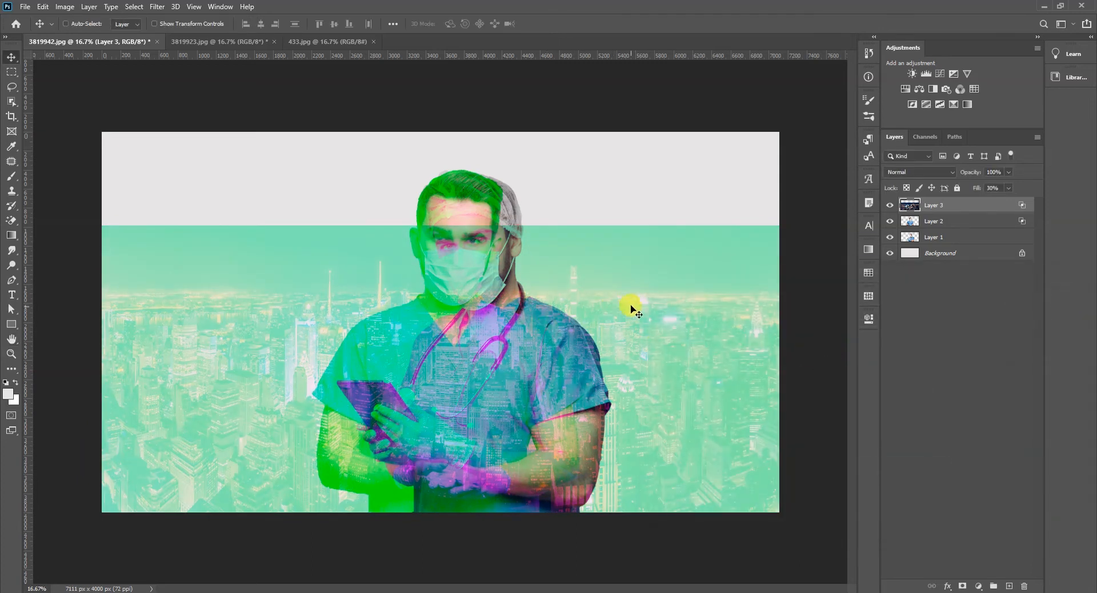
- Scale the city layer up and reposition it so that it covers the whole canvas
key("ctrl+t")
left_click_drag(836, 226, 962, 226)
left_click_drag(668, 290, 618, 274)
key("Return")
- Group Layer 1 and Layer 2, and align the group to the horizontal centre of the Background
left_click(956, 222)
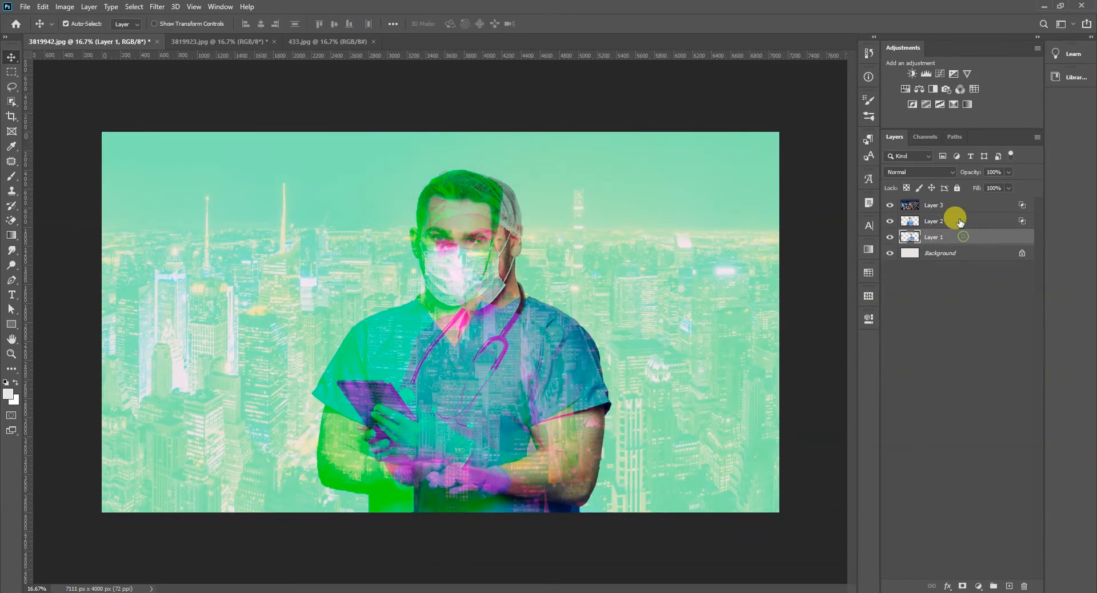
left_click(962, 235, "shift")
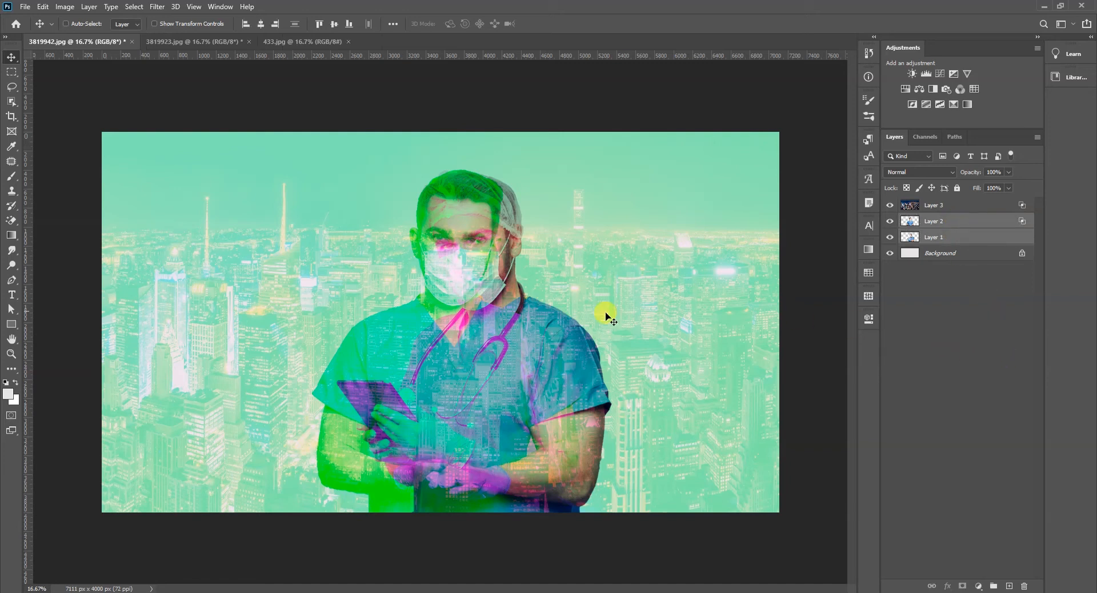
key("ctrl+g")
left_click(959, 240, "ctrl")
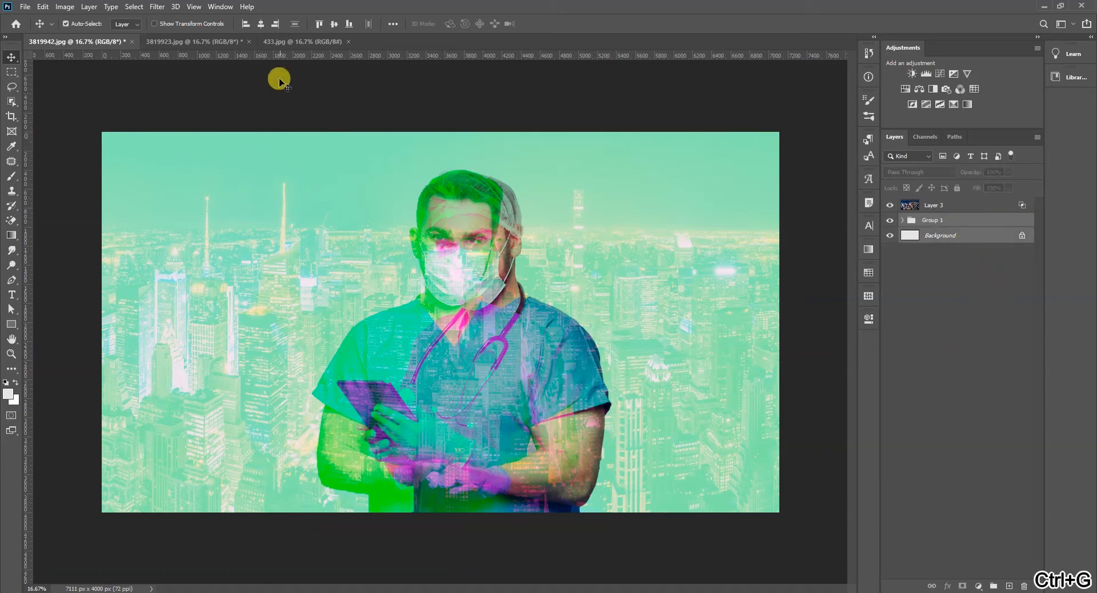
left_click(261, 24)
left_click(497, 91)
- Add a layer mask to the city layer and try fading its upper part with vertical gradients, undoing each gradient
left_click(571, 239)
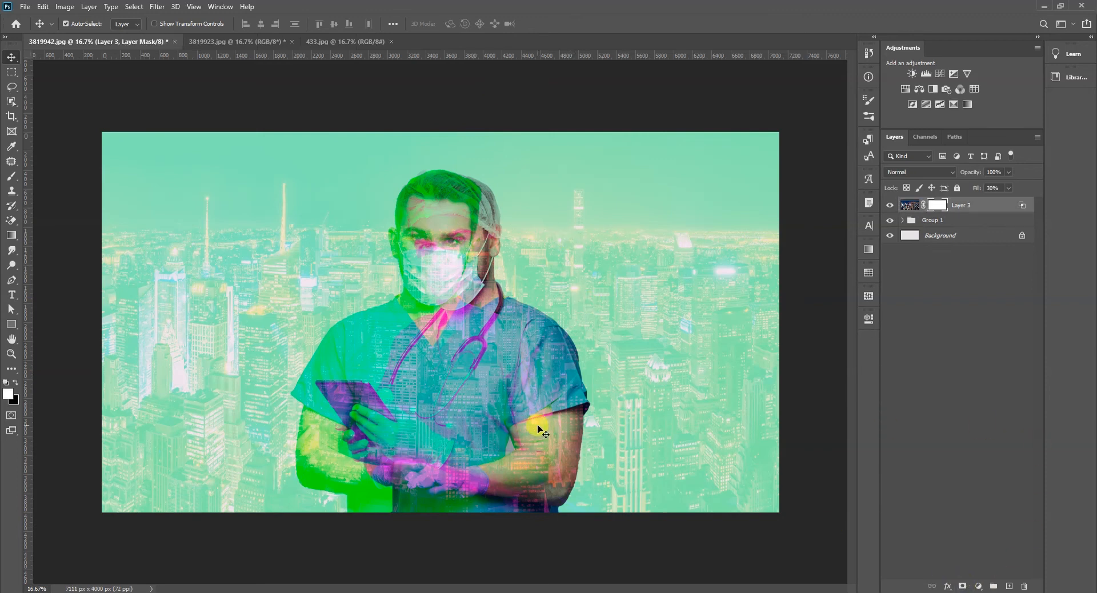
key("g")
left_click_drag(462, 455, 468, 290)
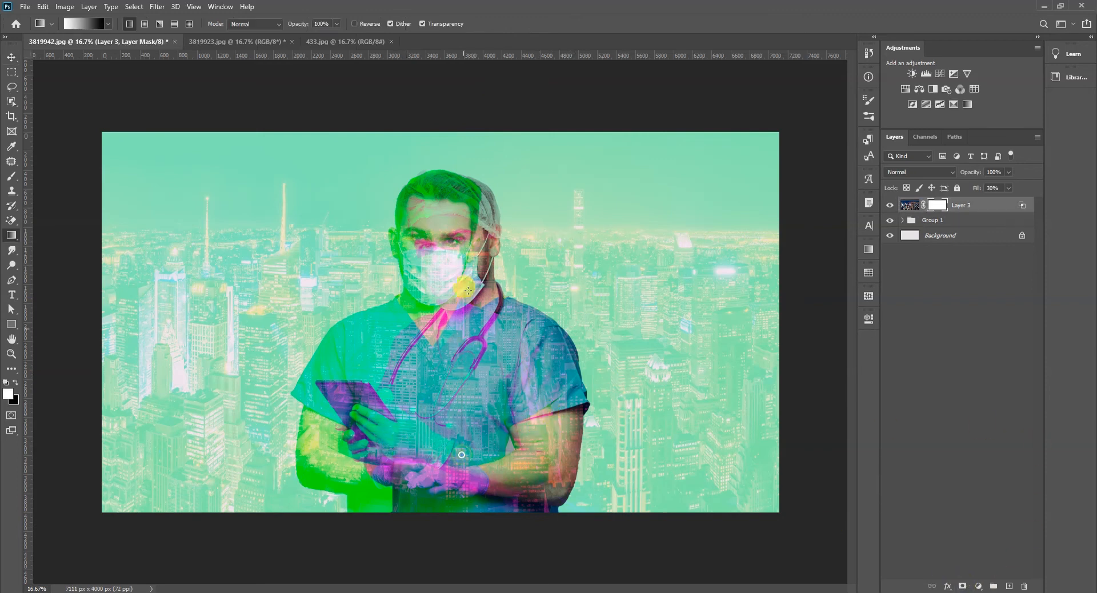
left_click_drag(469, 245, 469, 244)
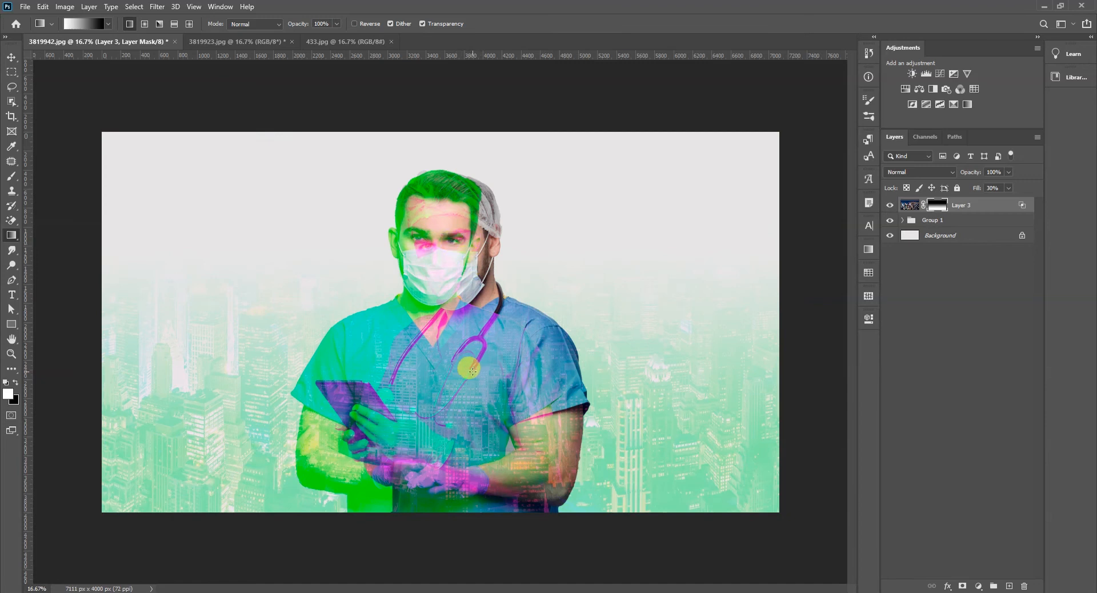
key("ctrl+z")
left_click_drag(470, 501, 470, 118)
key("ctrl+z")
key("v")
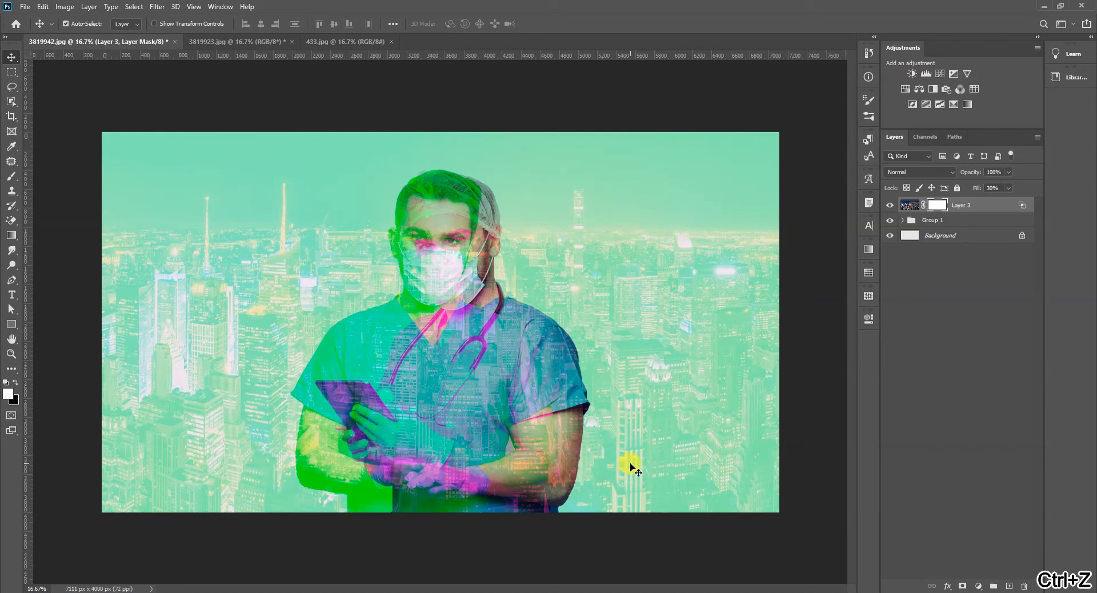
- Scale the doctors' group up to 114.64% and move it up to the canvas's top edge
left_click(940, 221)
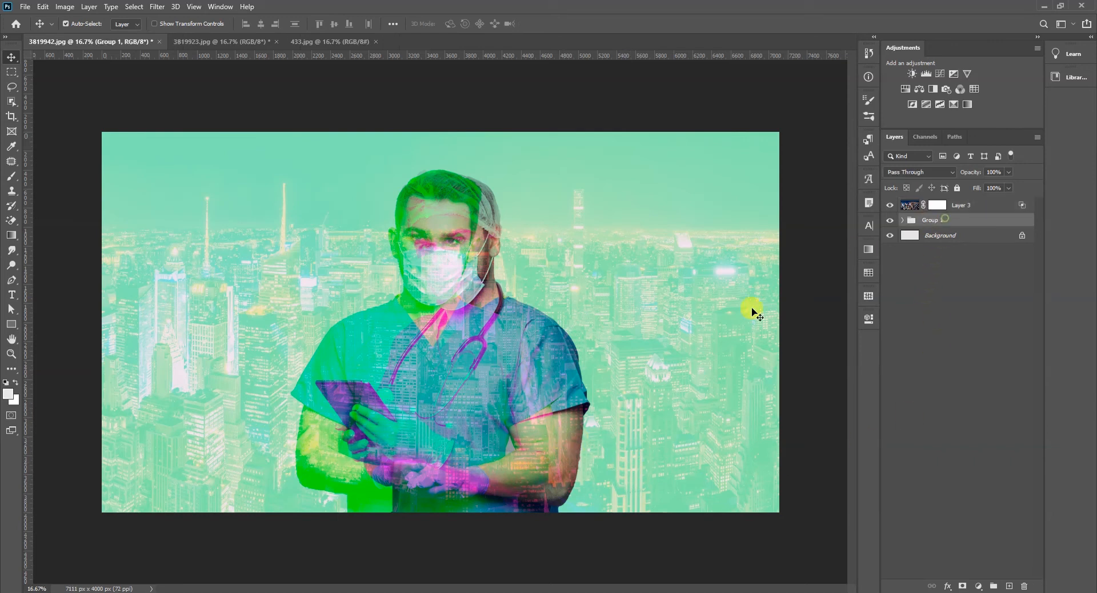
key("ctrl+t")
left_click_drag(596, 153, 604, 135)
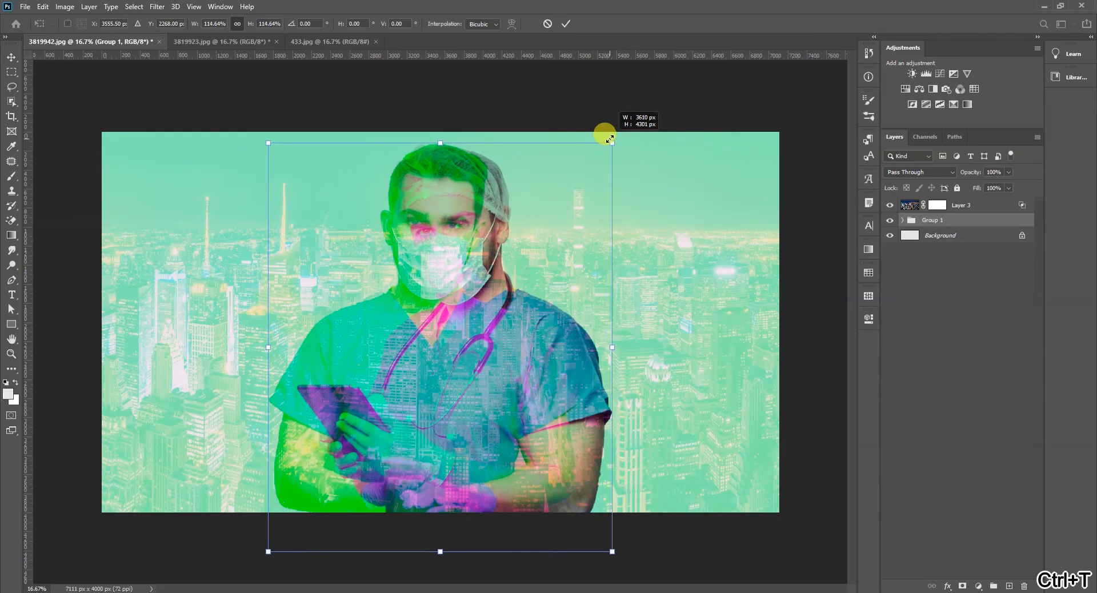
left_click_drag(501, 310, 497, 310)
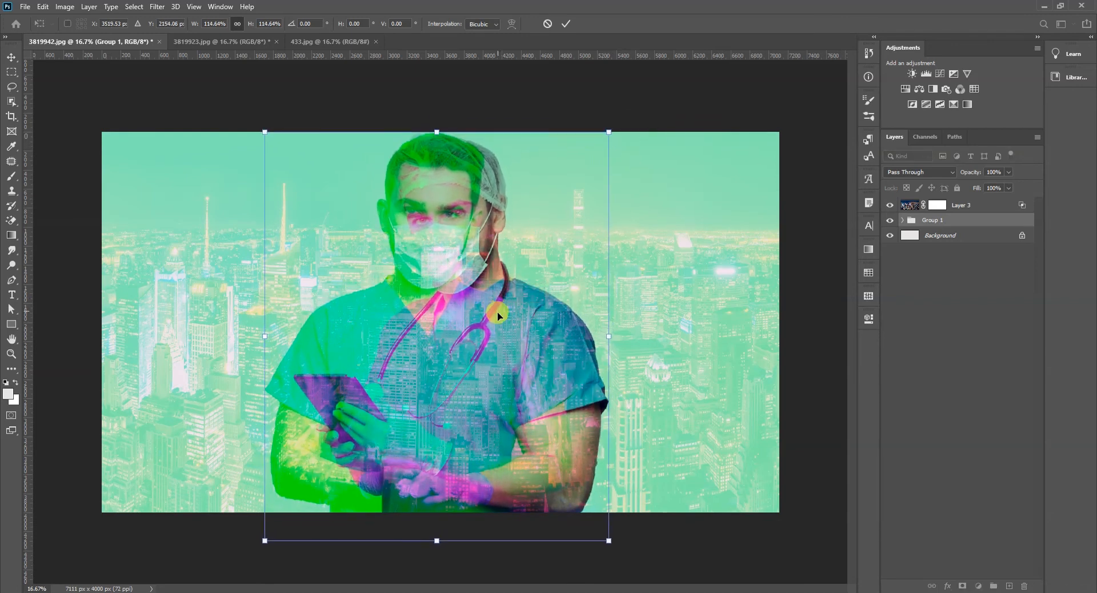
key("Return")
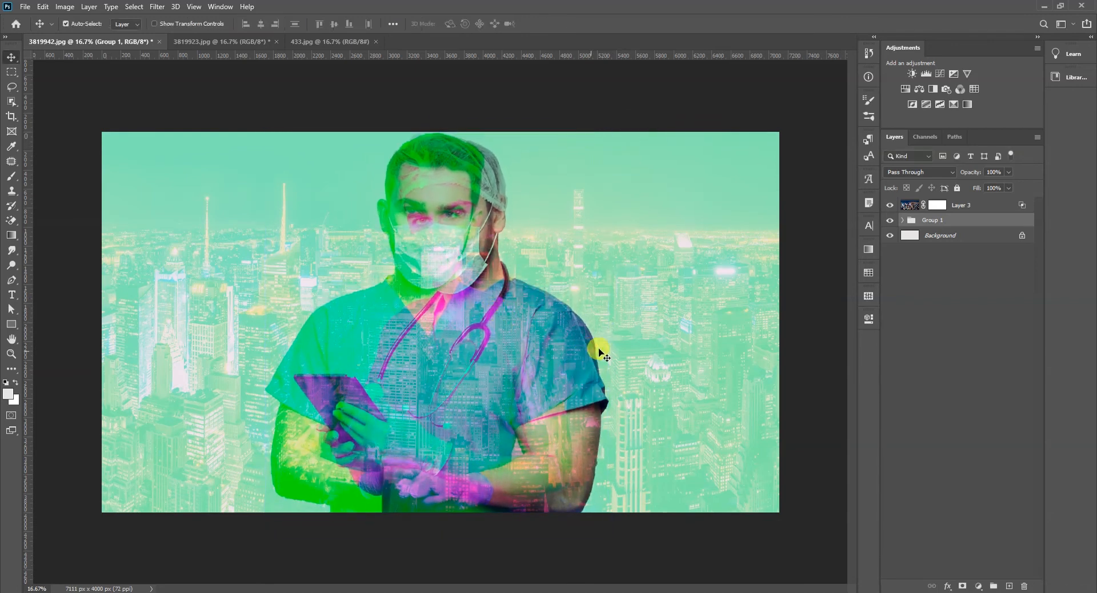
- Review the channel and fill opacity settings in the city layer's Blending Options, and close them
key("alt+bracketright")
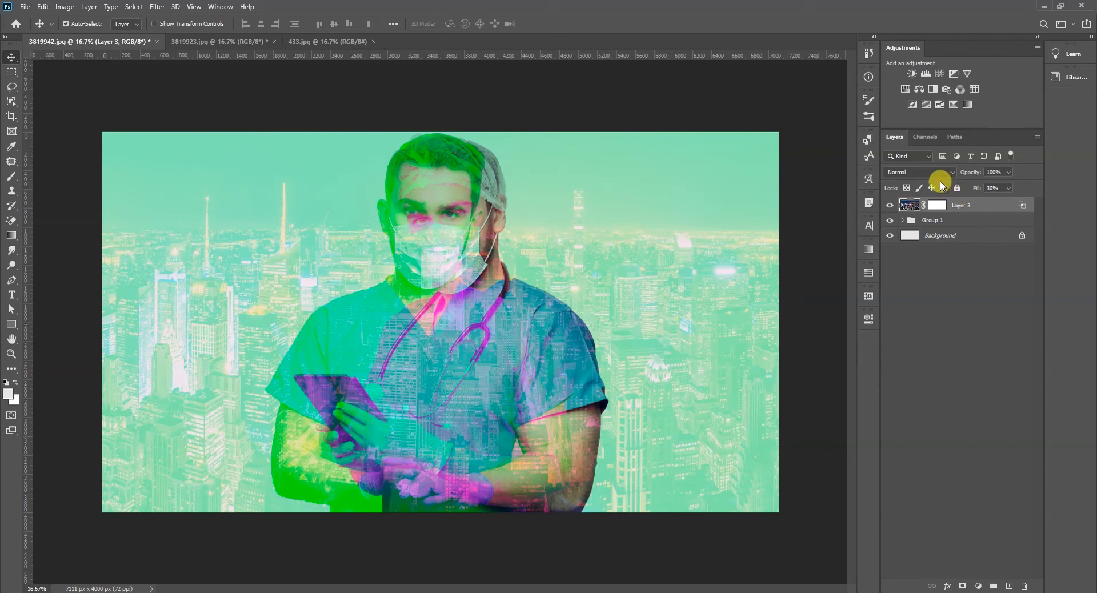
double_click(1021, 206)
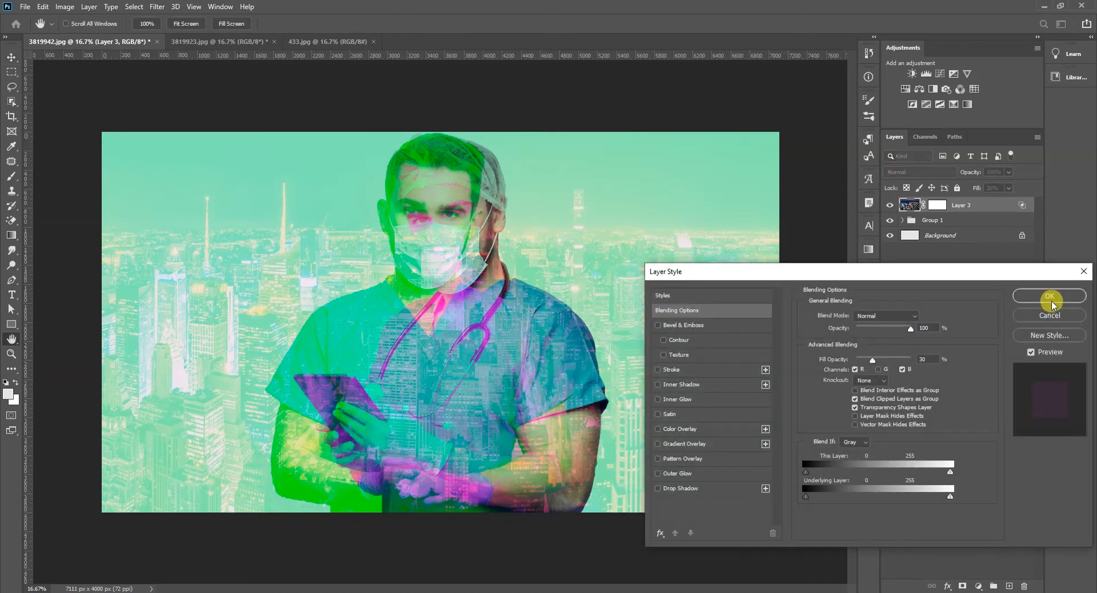
left_click(1047, 299)
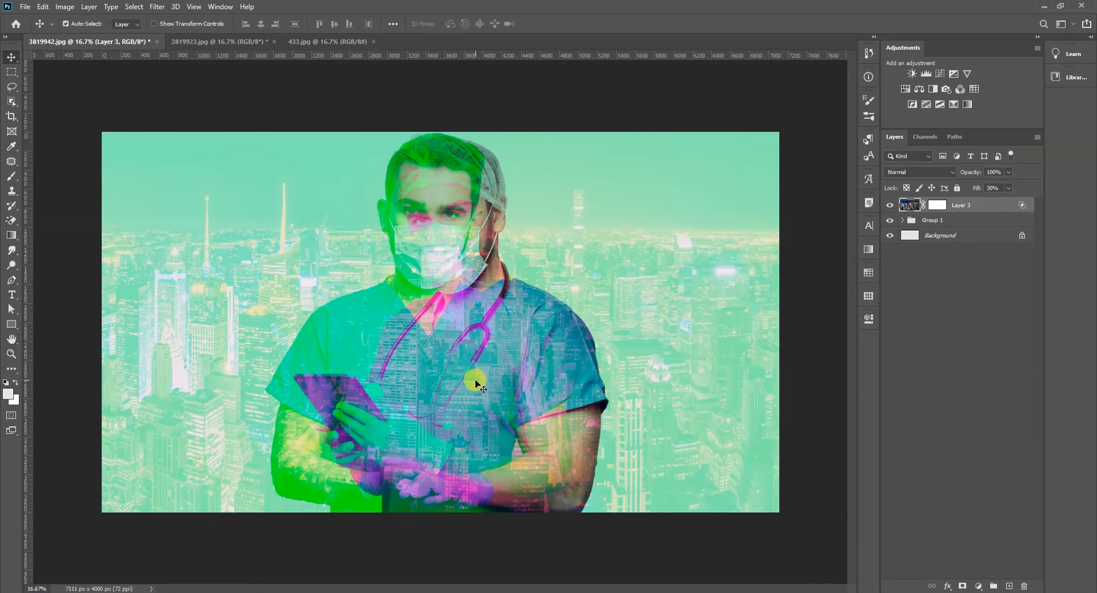
- Switch to the browser and copy the search term "covid-19" from the Google results page
left_click(363, 570)
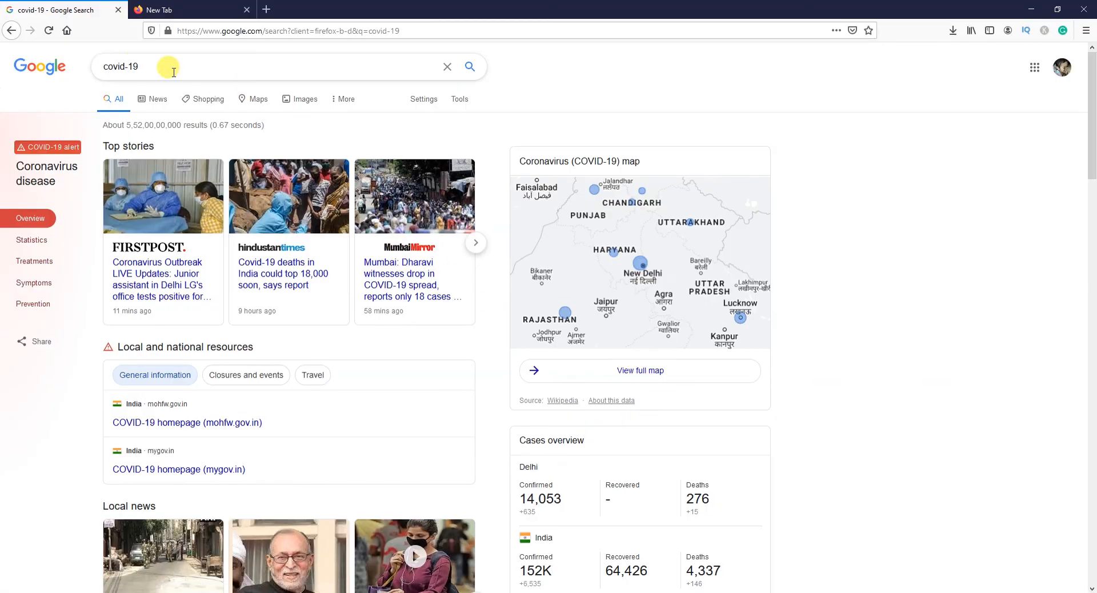
left_click_drag(154, 67, 81, 59)
key("ctrl+c")
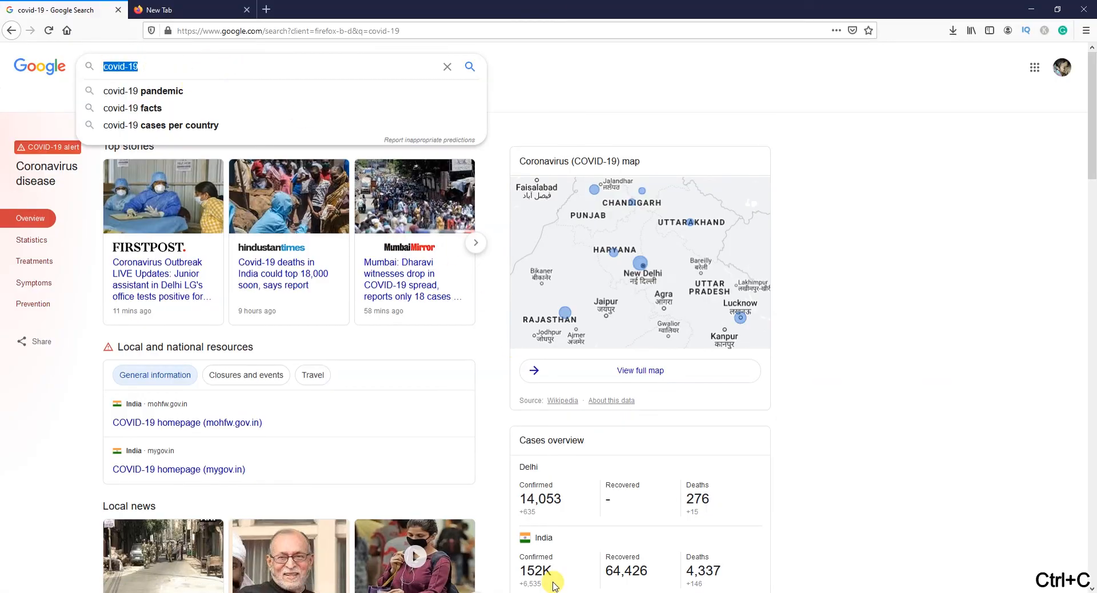
- Return to Photoshop and paste the copied "covid-19" as a new text layer over the doctors' lower body
key("alt+Tab")
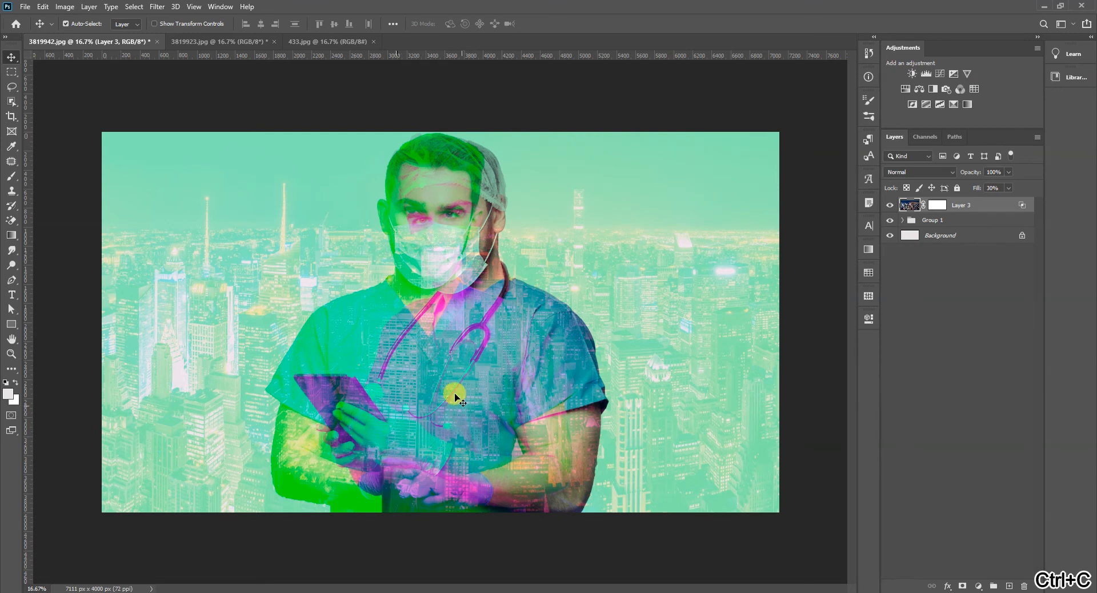
key("t")
left_click(432, 453)
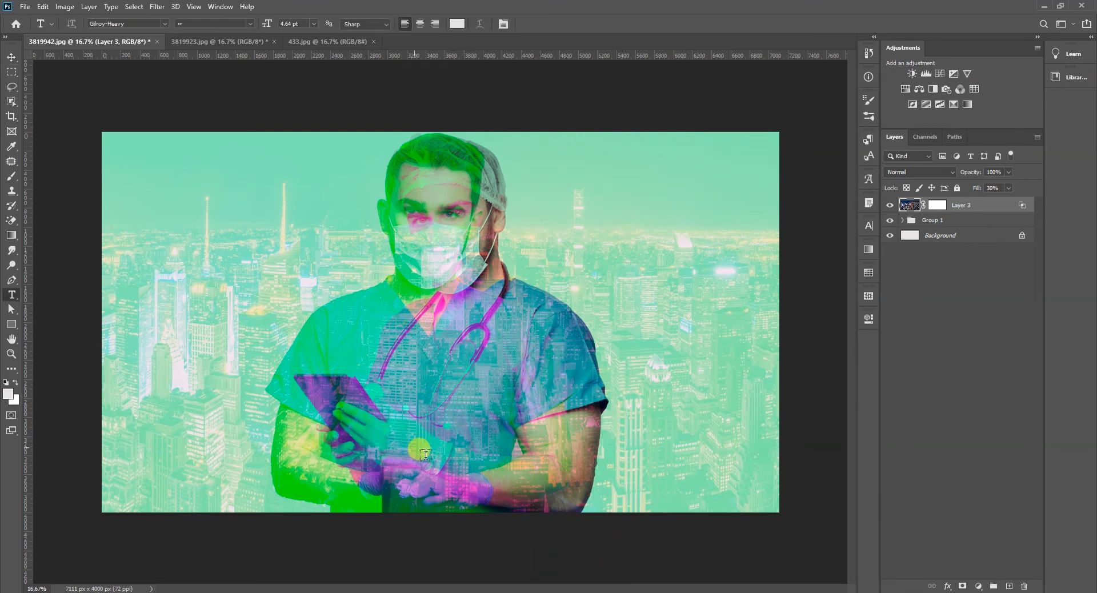
key("ctrl+v")
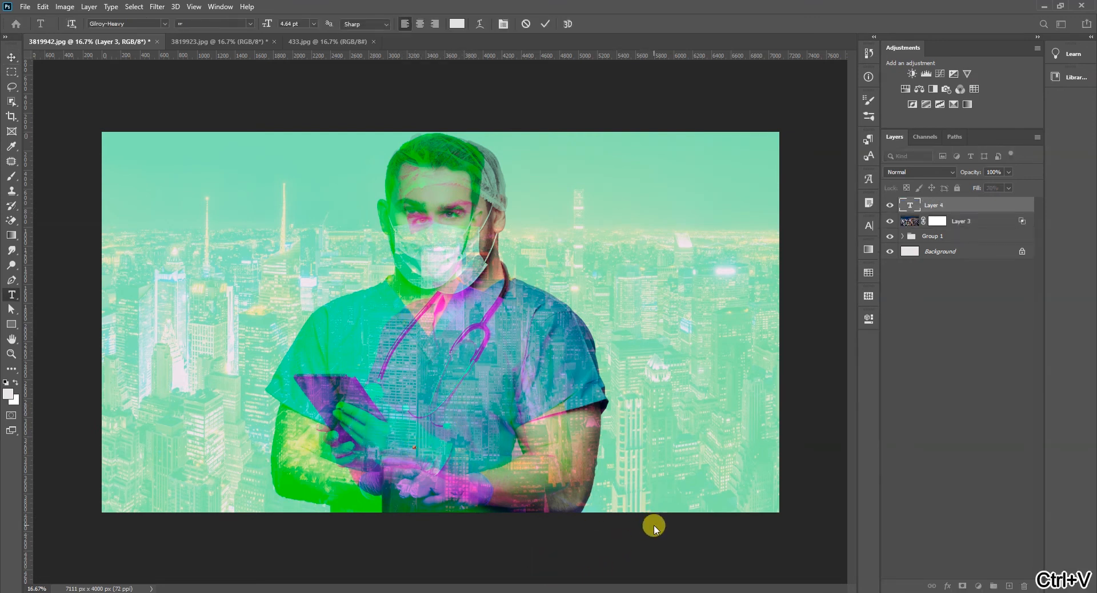
left_click(11, 57)
- Scale the COVID-19 text up to 9462.22% and move it about 630 px left and 282 px down
key("ctrl+t")
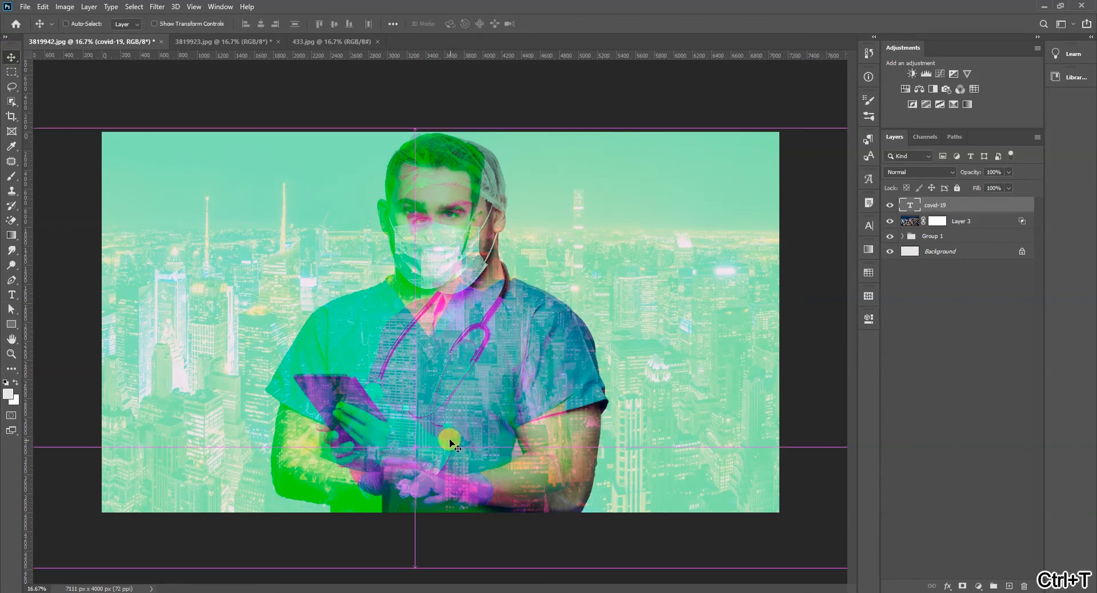
left_click_drag(416, 436, 609, 380)
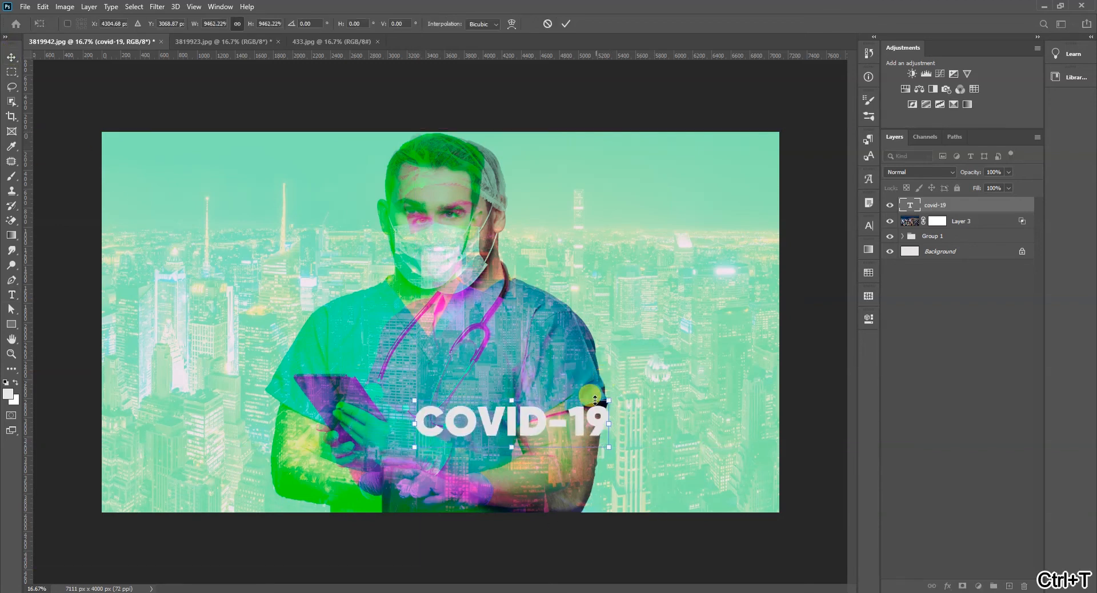
key("Return")
left_click_drag(538, 424, 478, 451)
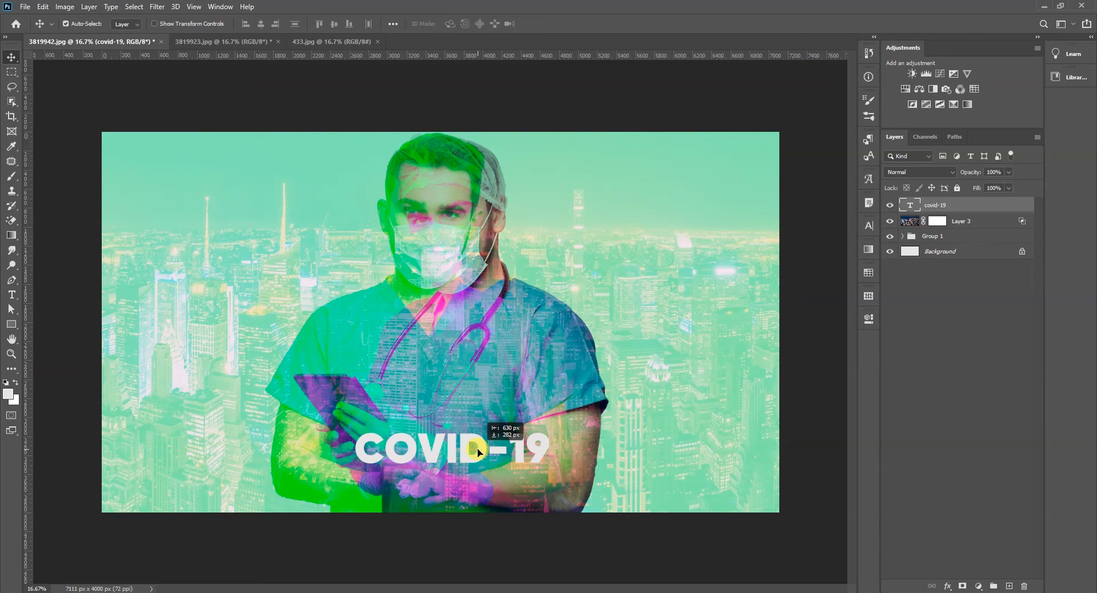
- Expand Group 1 and shift the doctor on Layer 2 about 210 px to the right
left_click(469, 492)
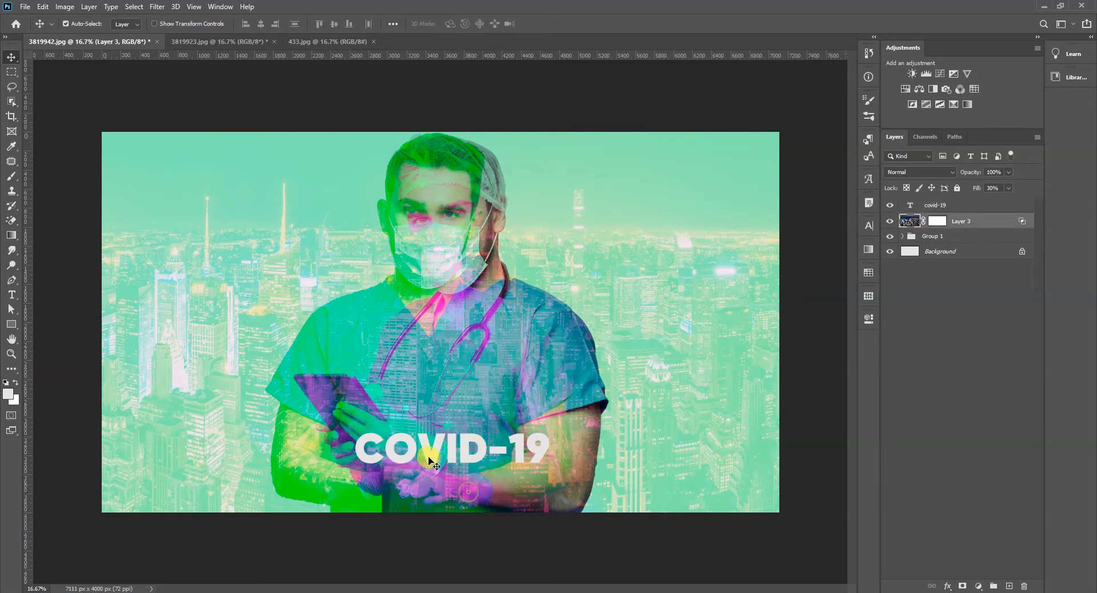
left_click(904, 236)
left_click(942, 252)
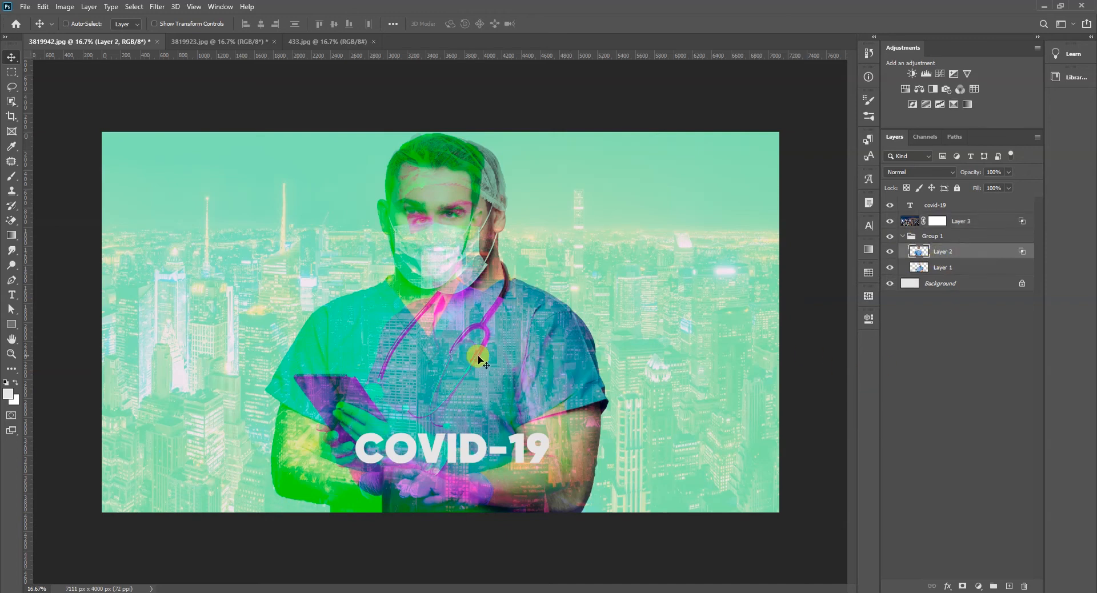
key("ctrl+t")
left_click_drag(361, 327, 381, 330)
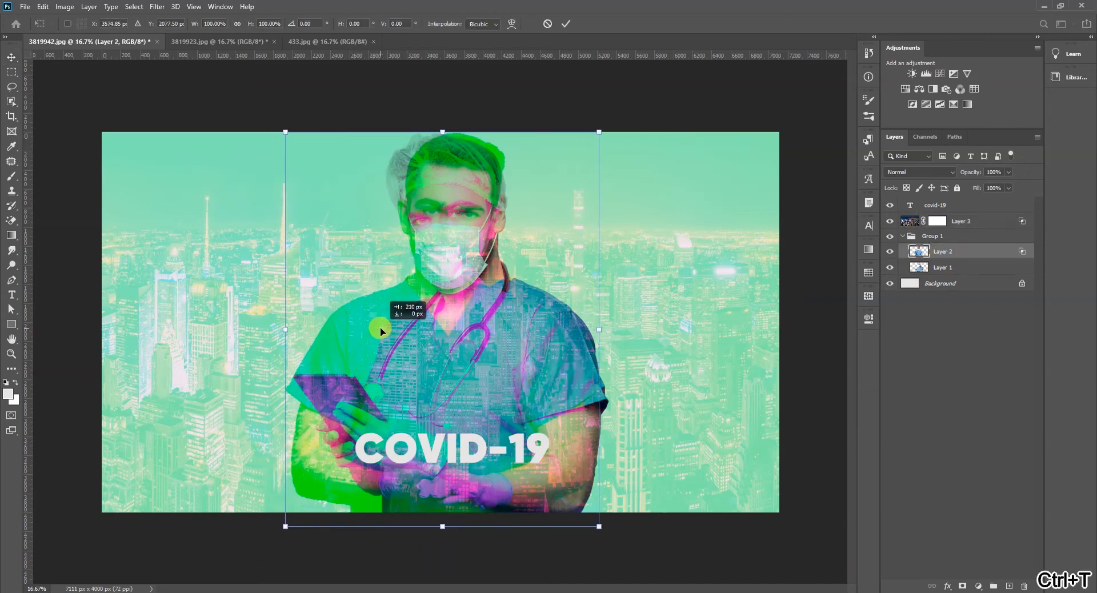
key("Return")
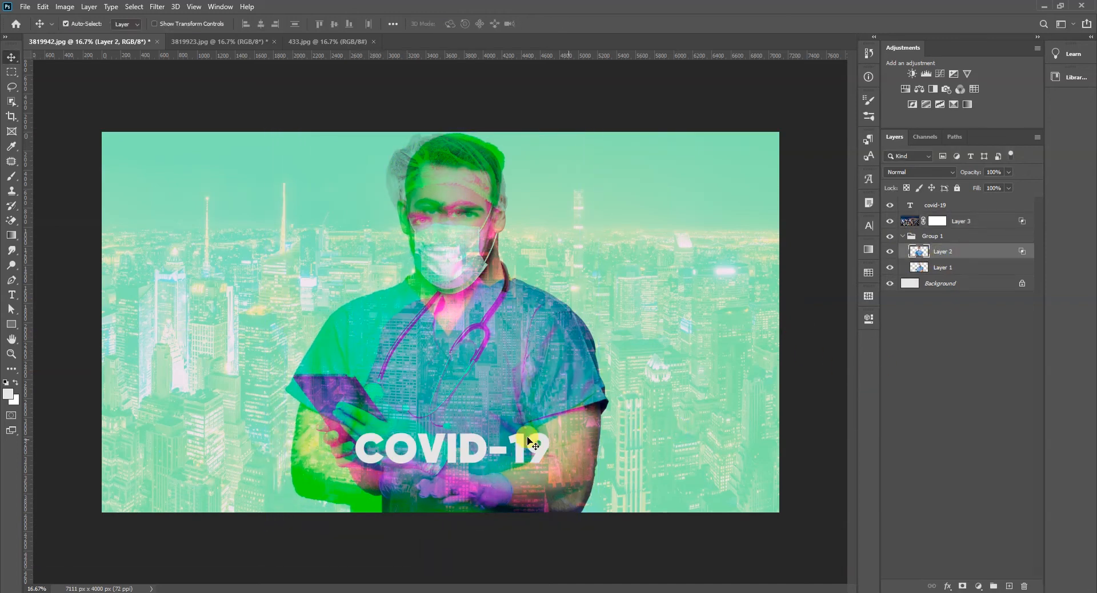
- Enlarge the COVID-19 text to 206.36% and reduce that size to 67.55%, keeping it centred in place
left_click(486, 450)
key("ctrl+t")
left_click_drag(549, 427, 651, 387)
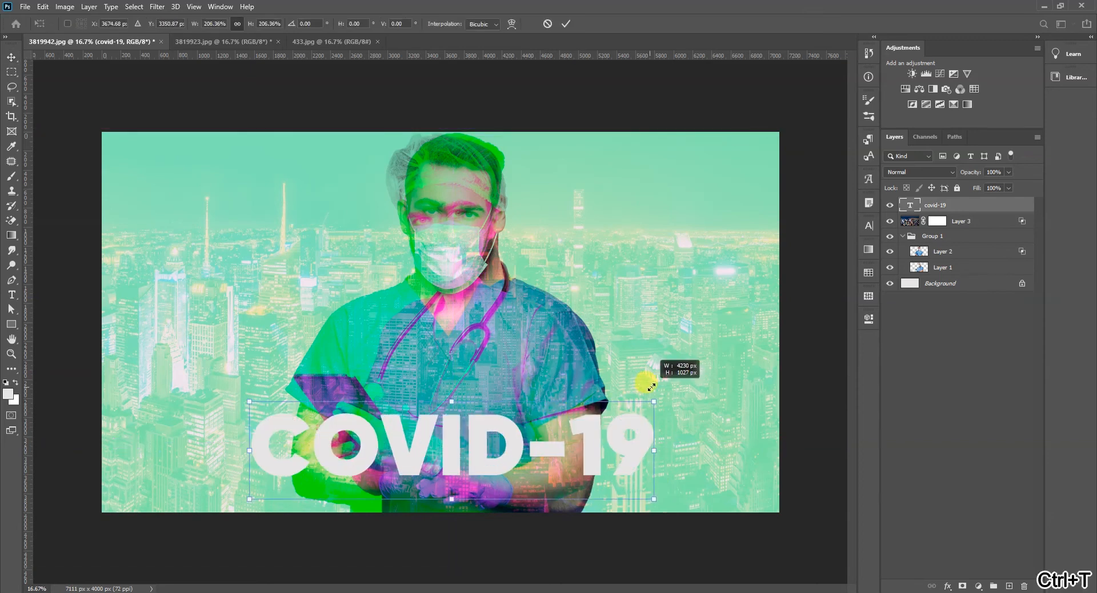
key("Return")
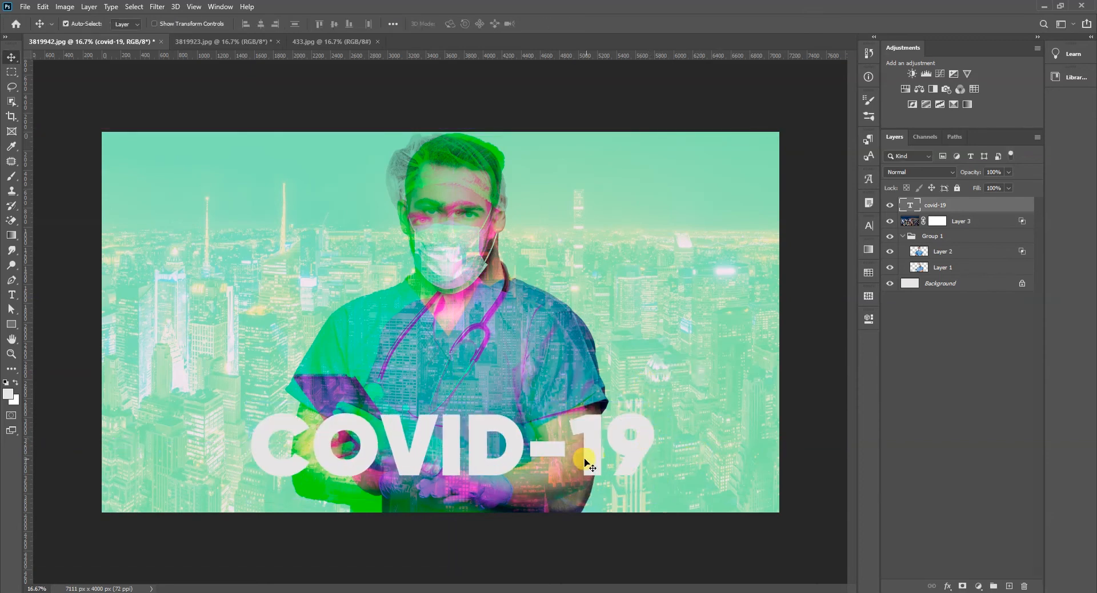
key("ctrl+t")
left_click_drag(644, 402, 553, 416)
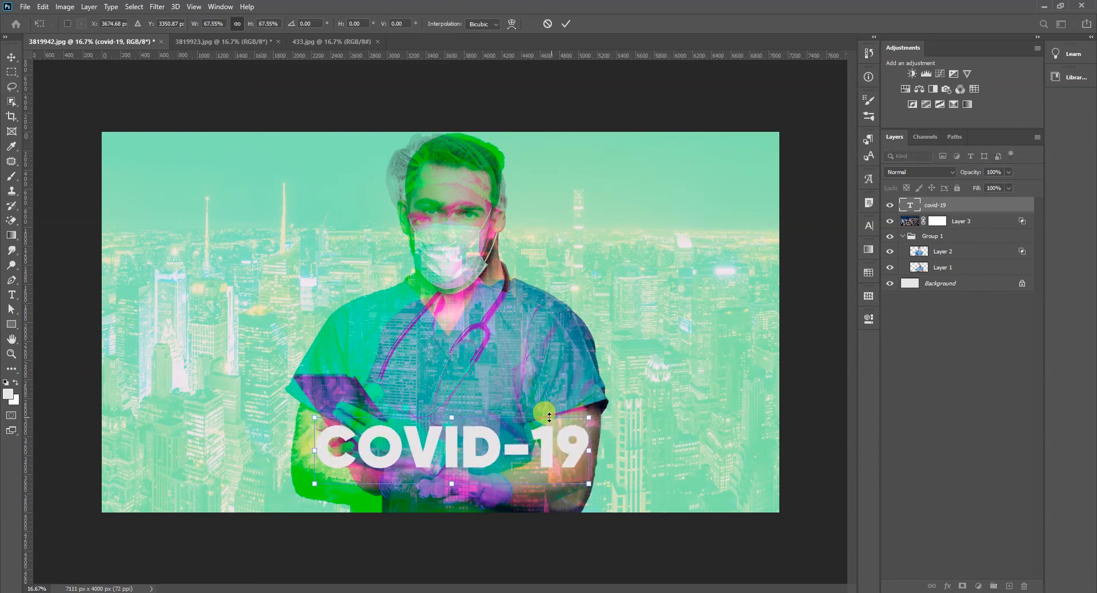
key("Return")
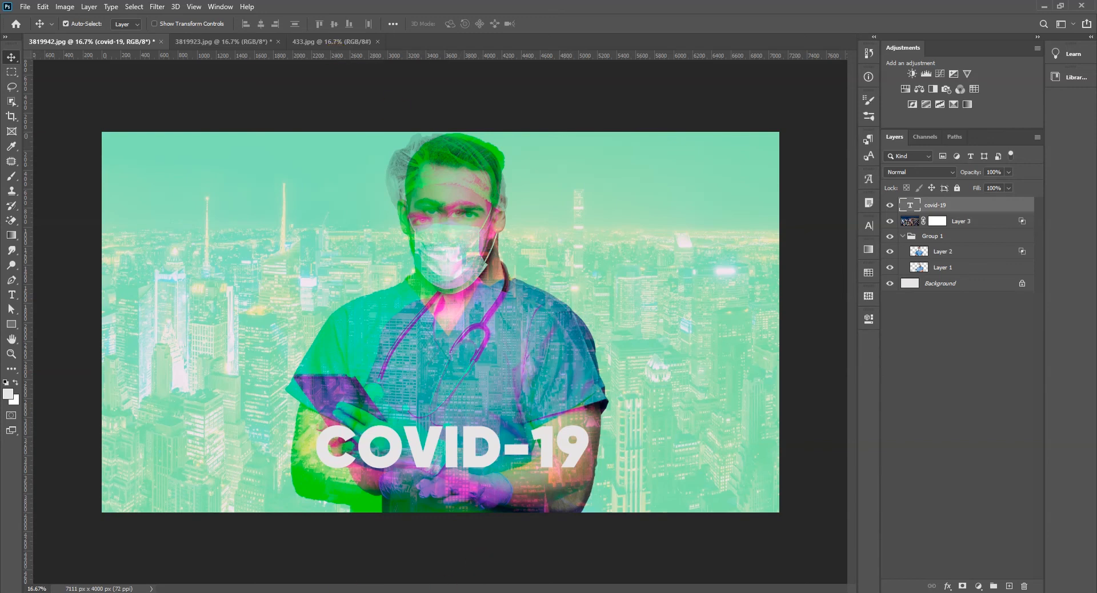
- Switch to the browser and copy the two short paragraphs describing coronavirus disease below the cases overview
key("alt+Tab")
scroll(778, 291, "down", 6)
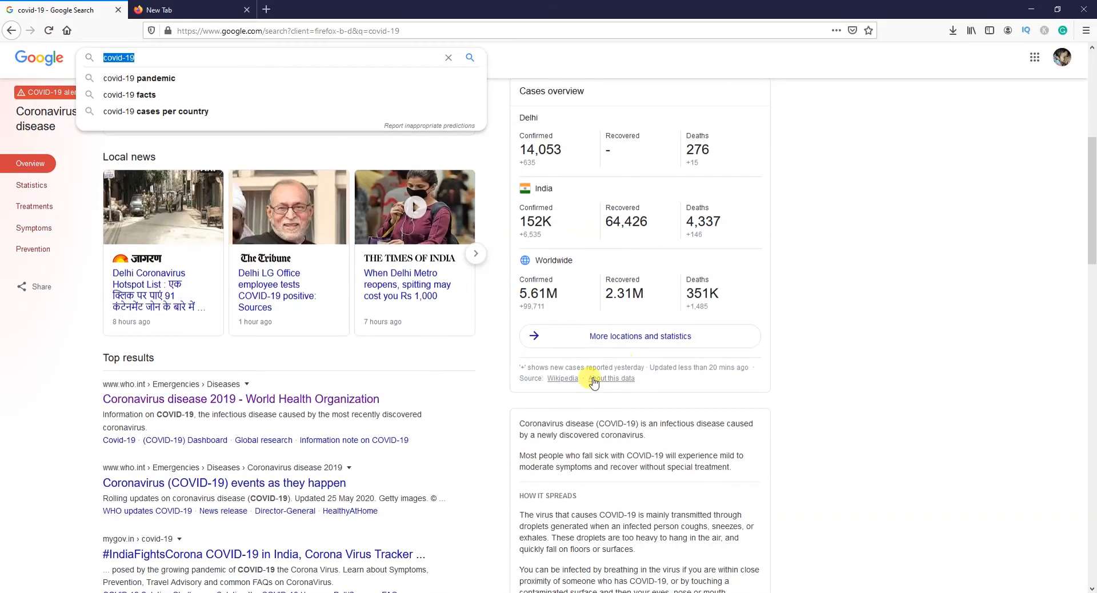
left_click_drag(521, 423, 753, 473)
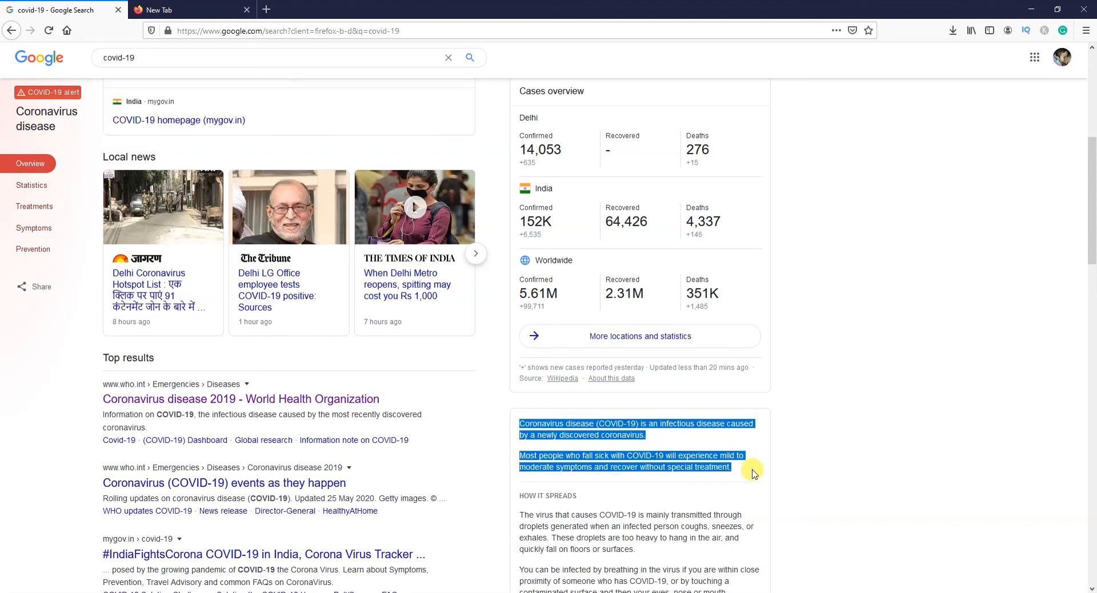
- Back in Photoshop, duplicate the COVID-19 text slightly lower and replace the copy's wording with the copied coronavirus description
key("alt+Tab")
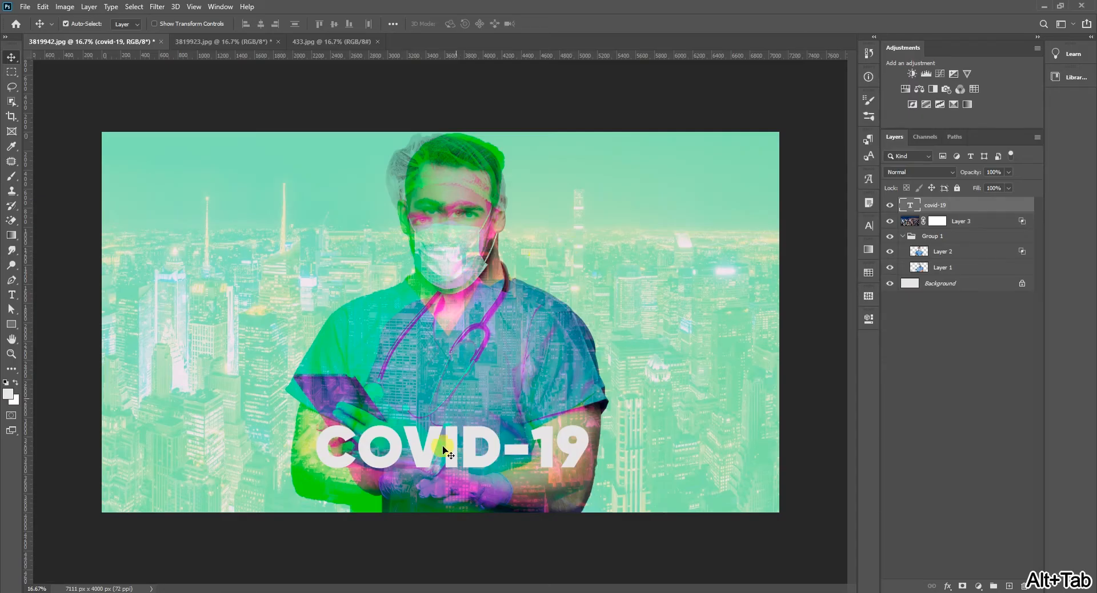
left_click_drag(447, 452, 451, 480)
key("t")
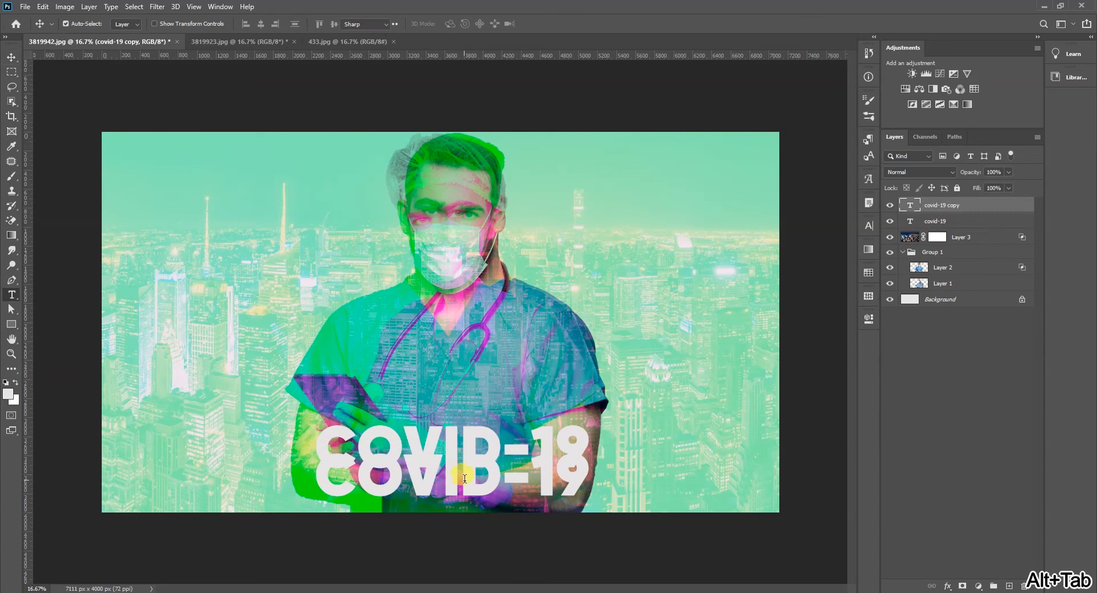
left_click(471, 481)
key("ctrl+a")
key("ctrl+v")
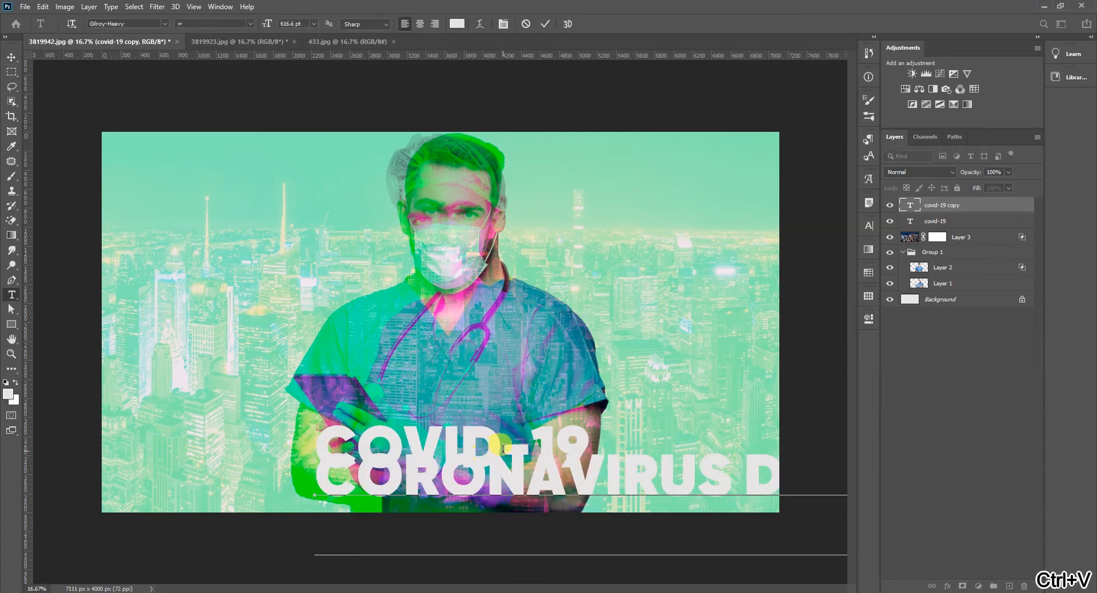
- Set the coronavirus description's font size to 15 pt and its leading to Auto
key("ctrl+a")
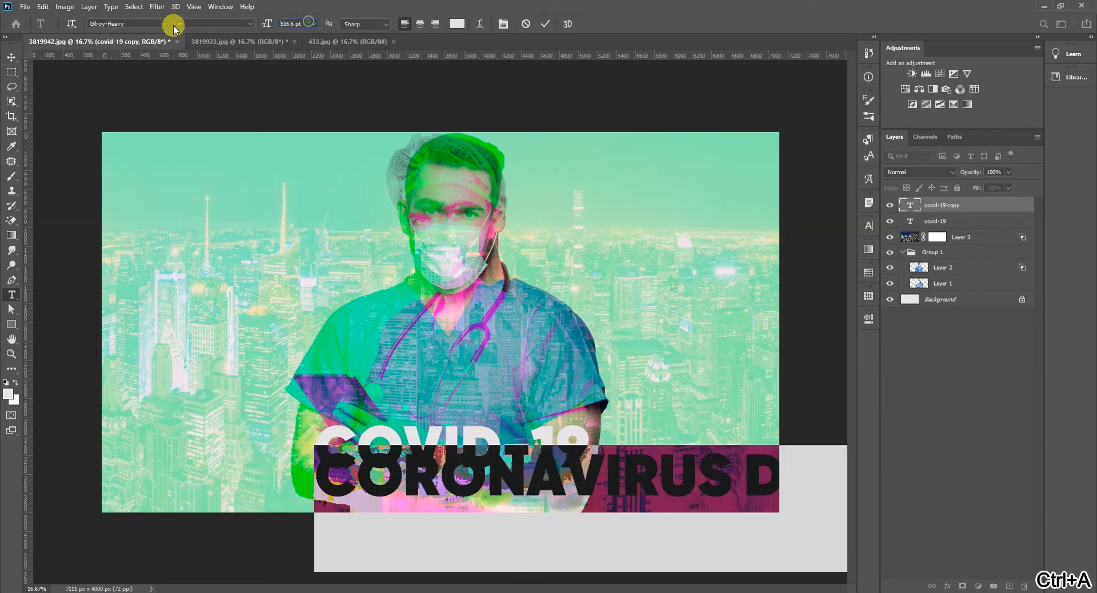
left_click(302, 24)
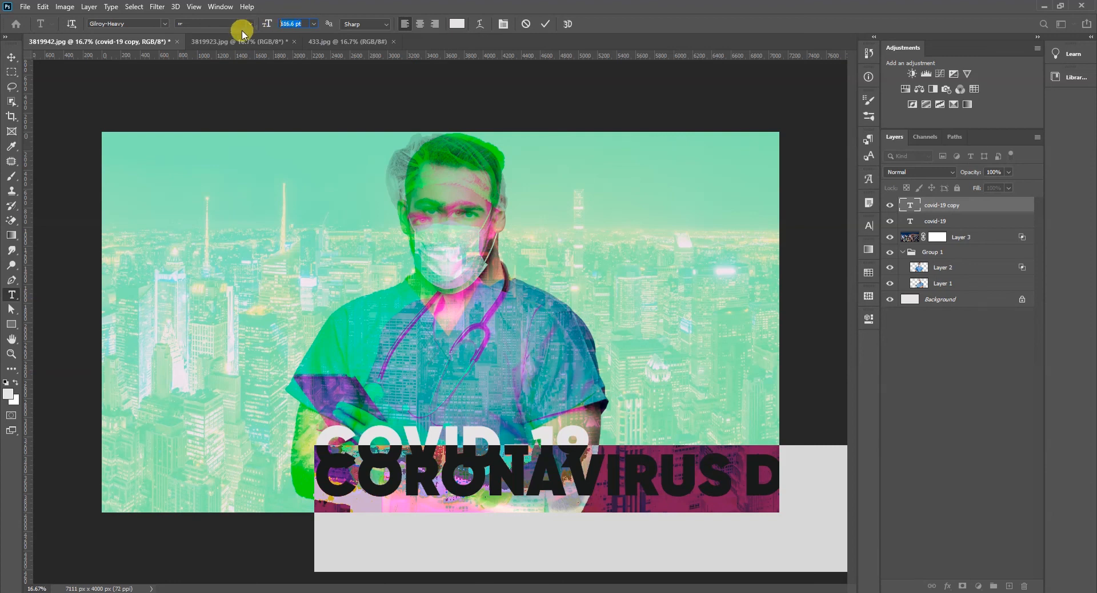
type("15")
key("Return")
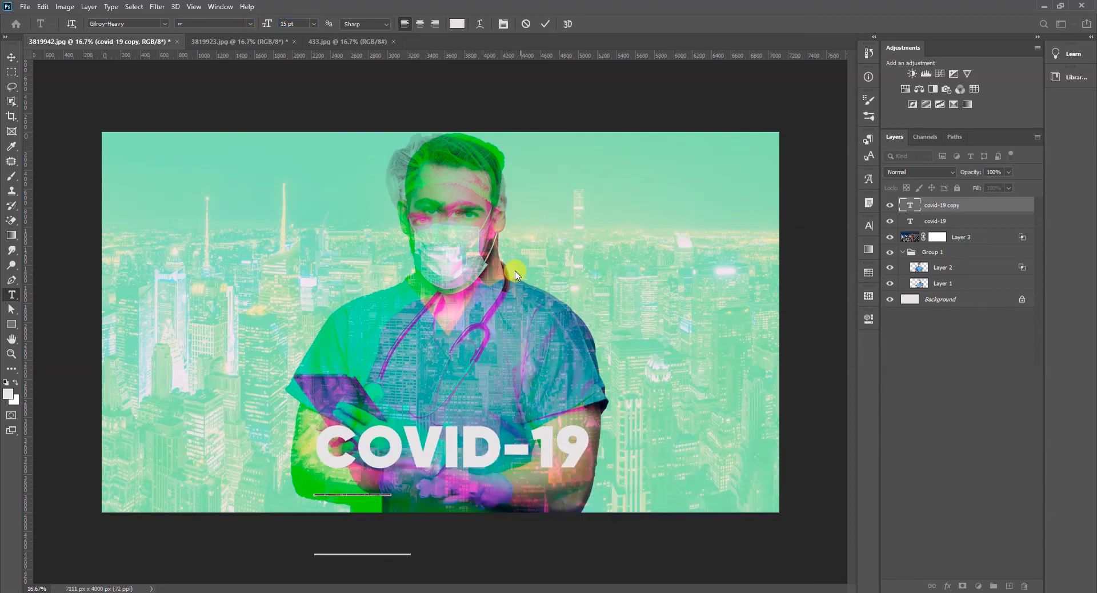
left_click(870, 225)
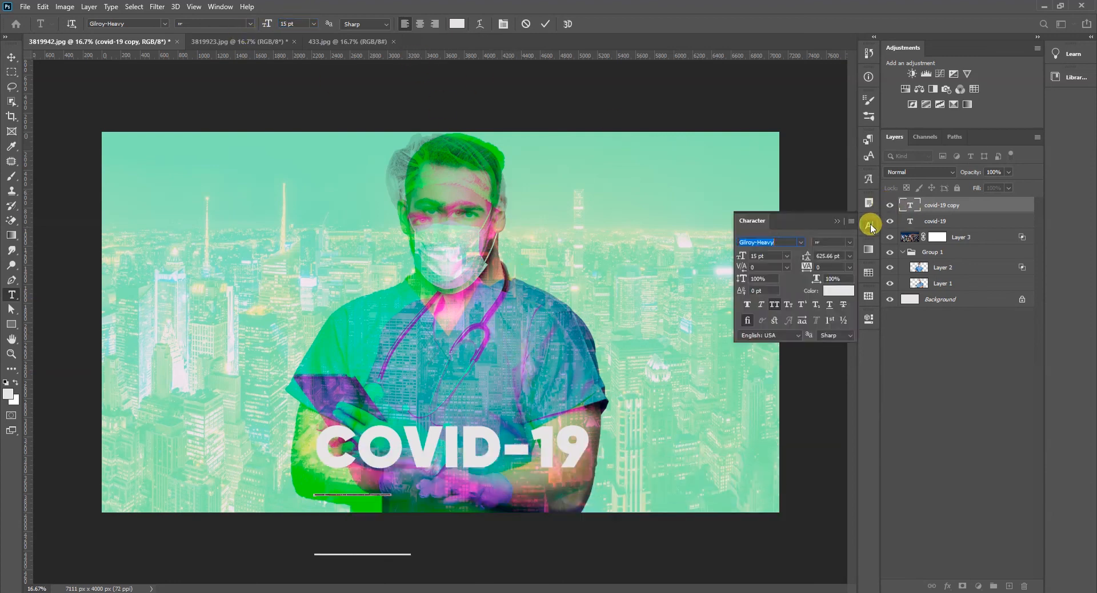
left_click(849, 256)
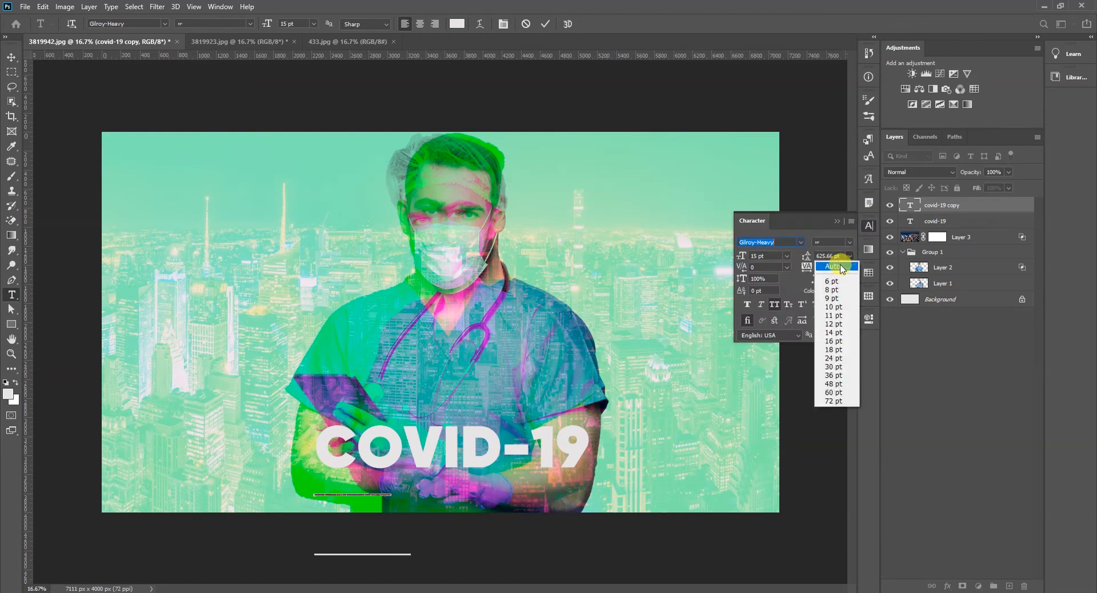
left_click(840, 262)
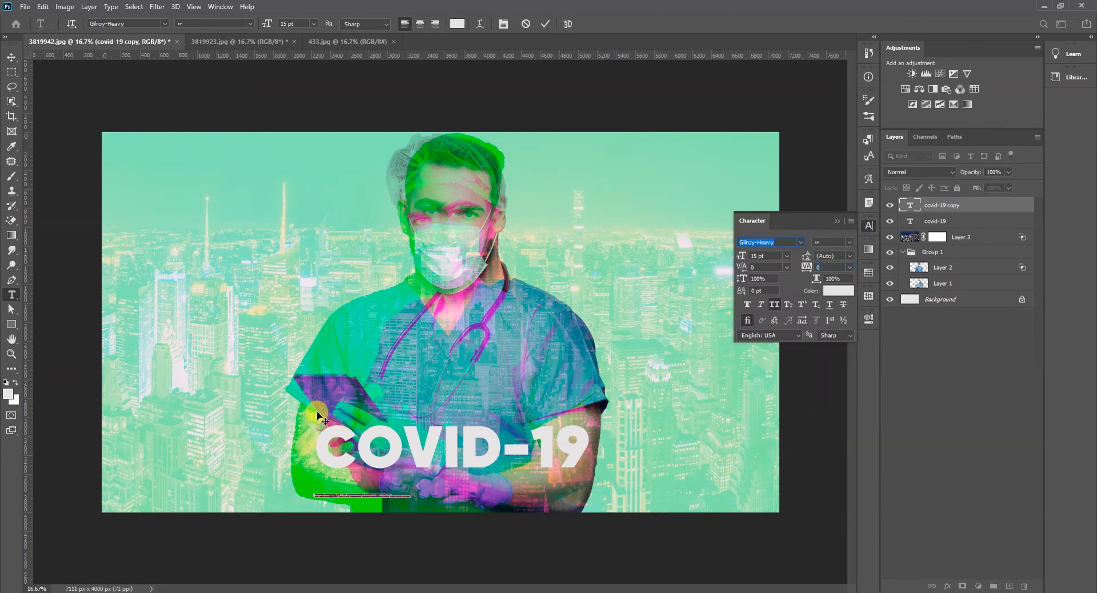
left_click(12, 58)
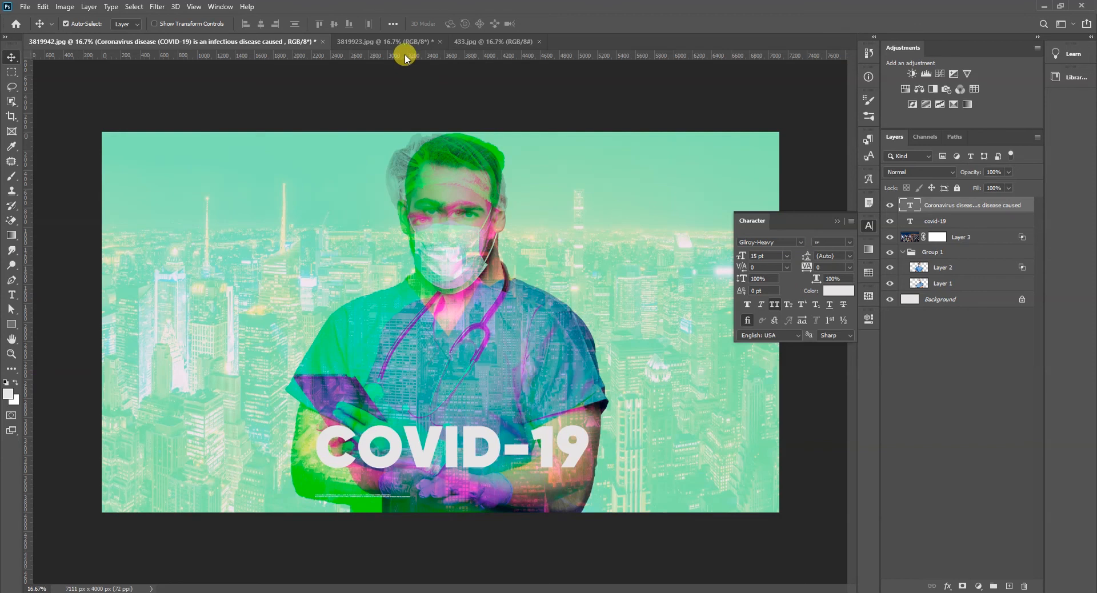
- Place the description text centrally beneath the COVID-19 title and centre-align its lines
left_click_drag(403, 494, 454, 309)
left_click(453, 474, "ctrl")
double_click(460, 391)
key("ctrl+a")
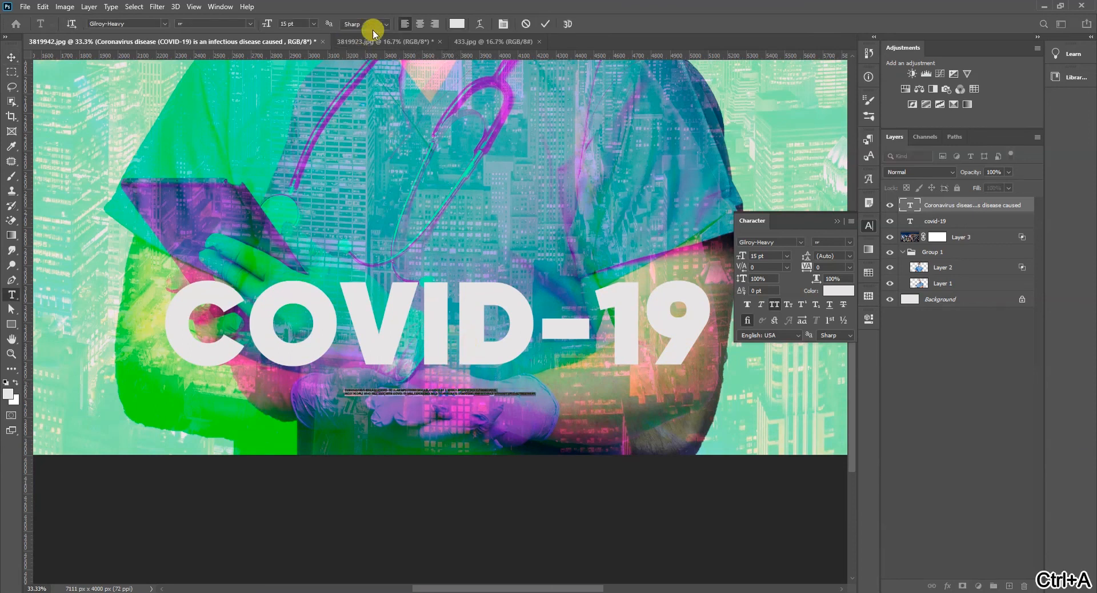
left_click(420, 23)
left_click(7, 57)
- Scale the description text up to 252.59%
key("ctrl+t")
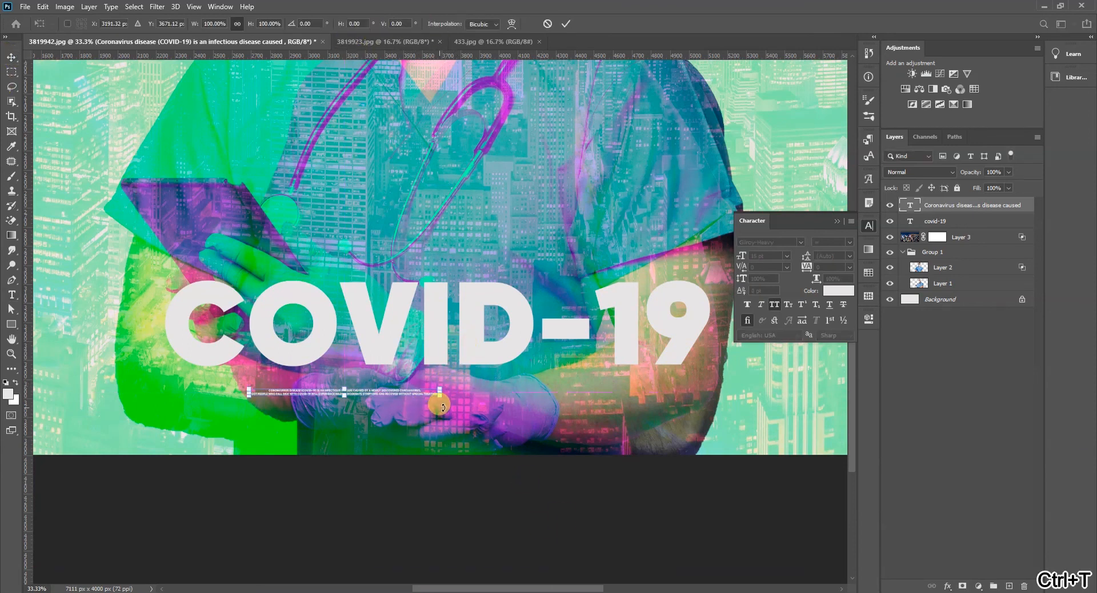
left_click_drag(589, 412, 735, 429)
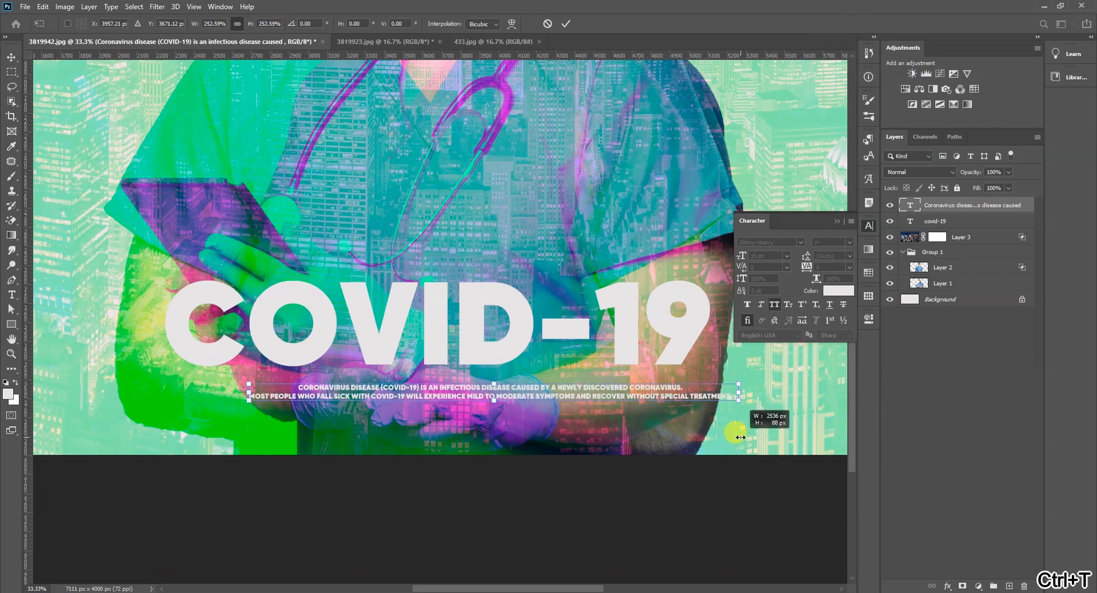
key("Return")
- Break the description into four lines, splitting after "(COVID-19)" and before "without special treatment"
key("t")
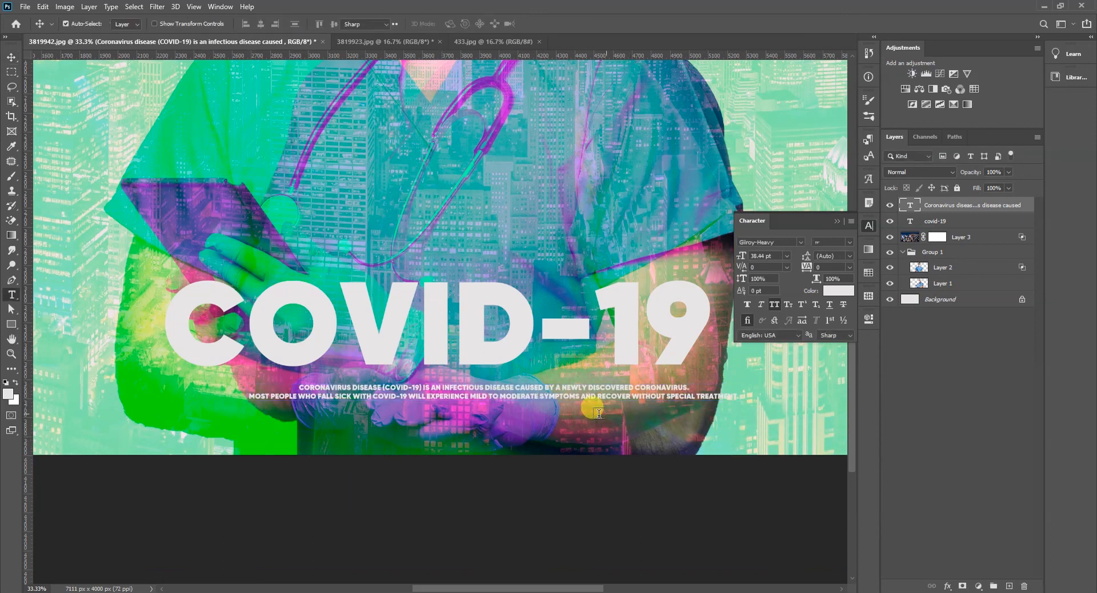
left_click(423, 387)
key("Return")
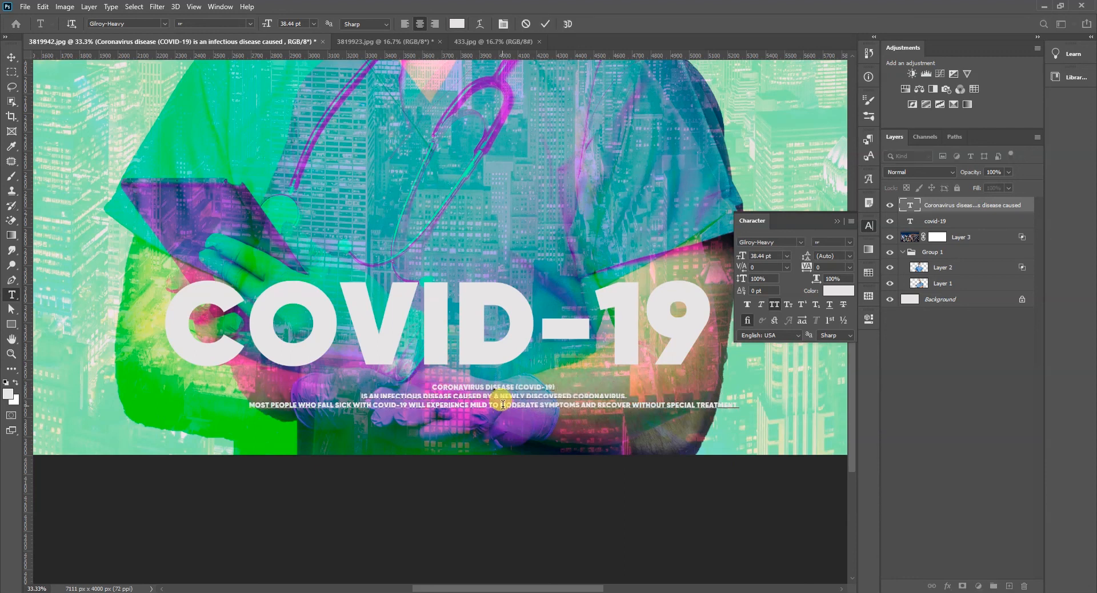
left_click(633, 405)
key("Return")
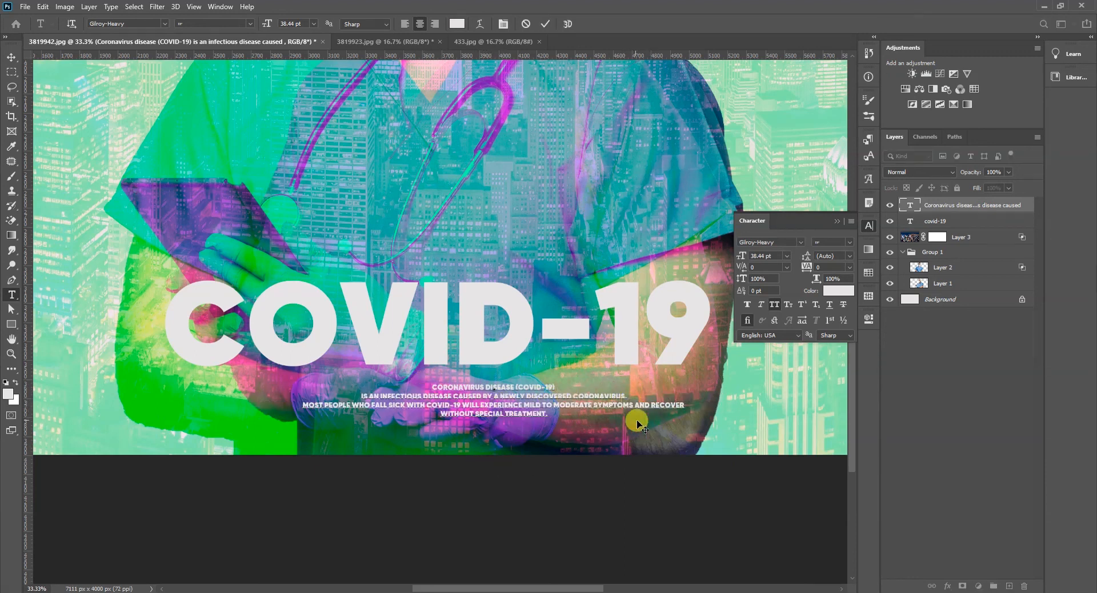
left_click(12, 58)
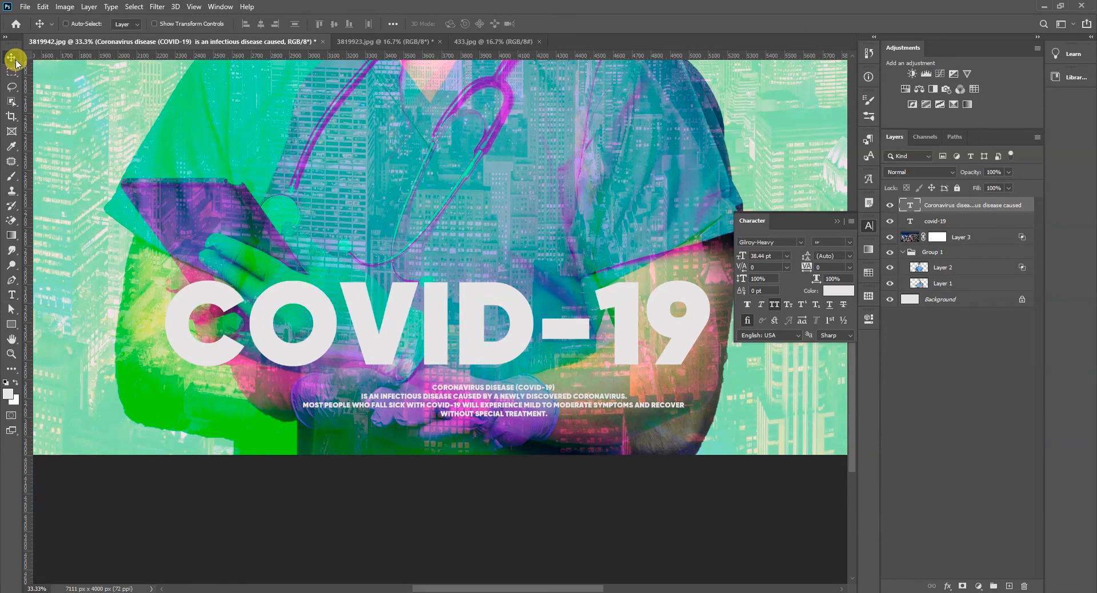
- Scale the description text up to about 161.30% and move it left so it sits centred beneath the COVID-19 title
key("ctrl+0")
key("ctrl+t")
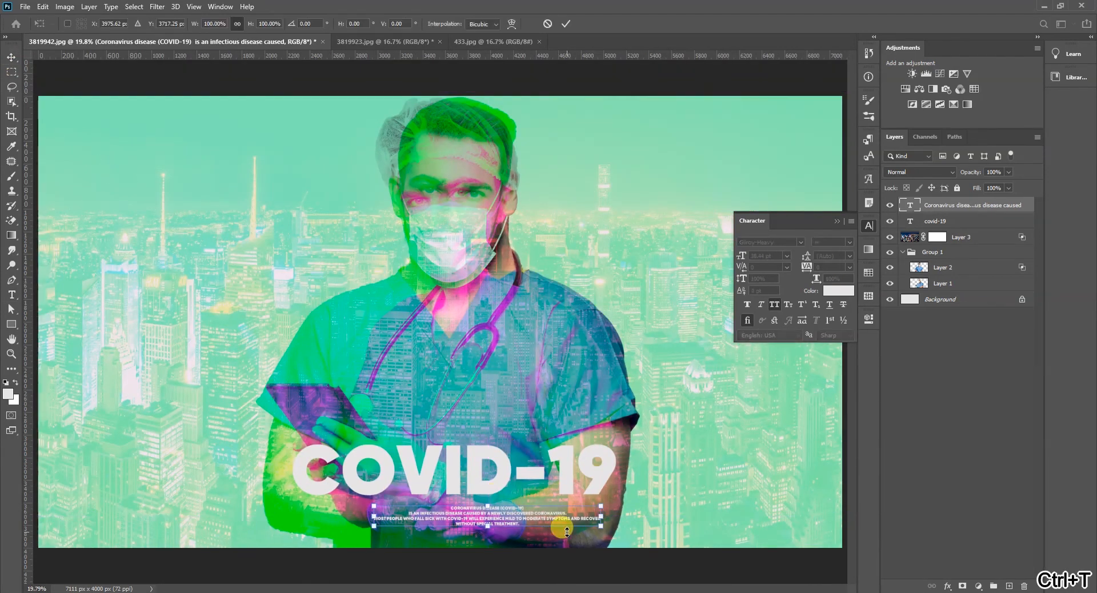
left_click_drag(597, 506, 656, 486)
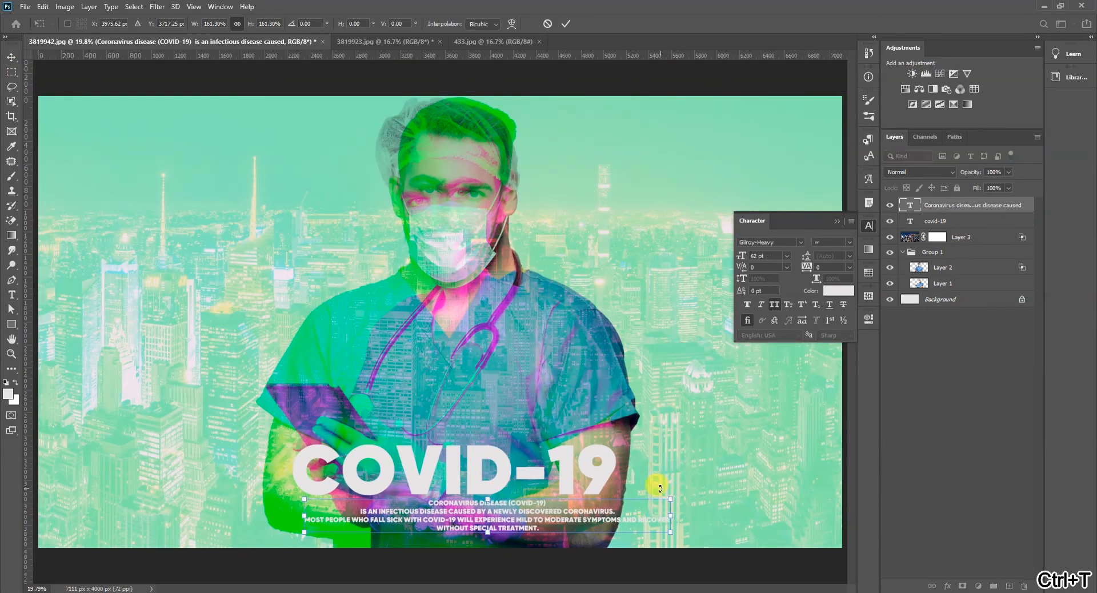
key("Return")
left_click_drag(495, 506, 469, 505)
- Add a Multiply drop shadow to the COVID-19 title with 49% opacity, -139° angle, 9 px distance and 101 px size
left_click(512, 464)
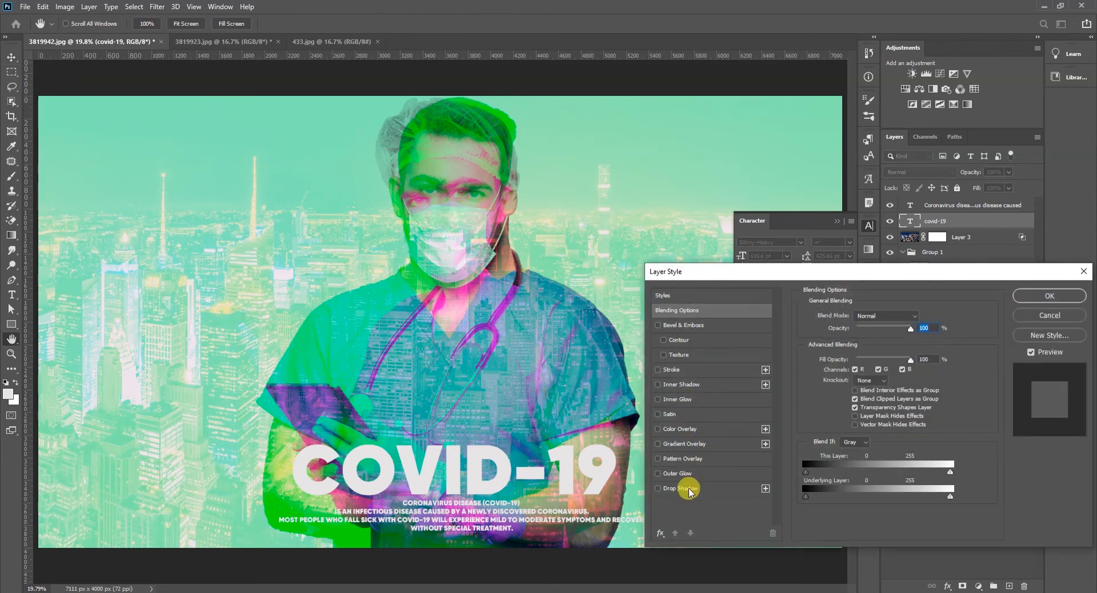
left_click(686, 488)
left_click_drag(557, 485, 561, 466)
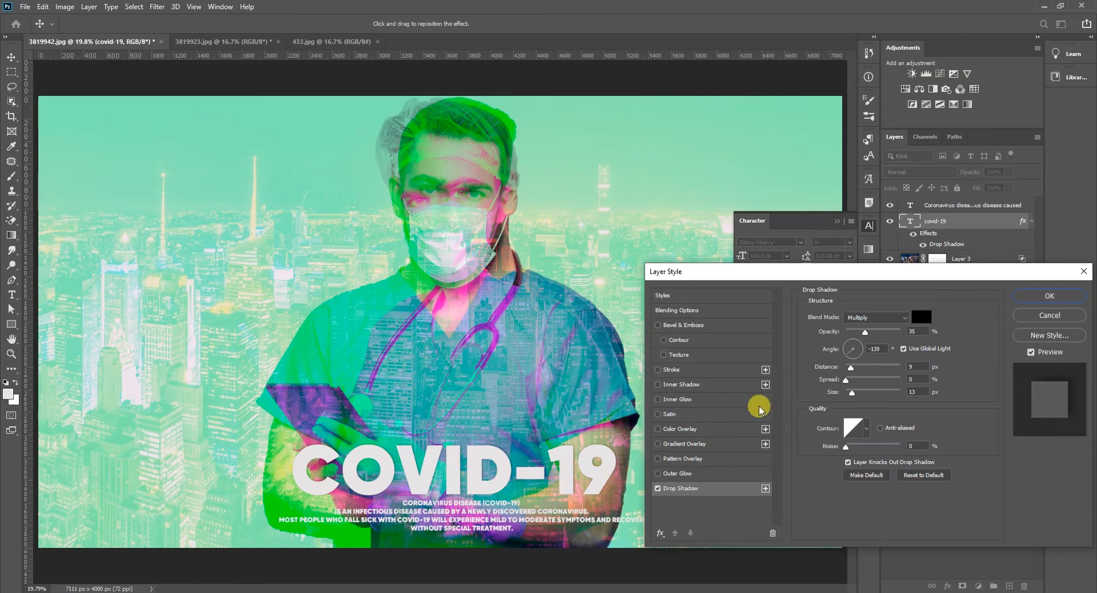
left_click_drag(851, 393, 870, 392)
left_click_drag(863, 341, 873, 340)
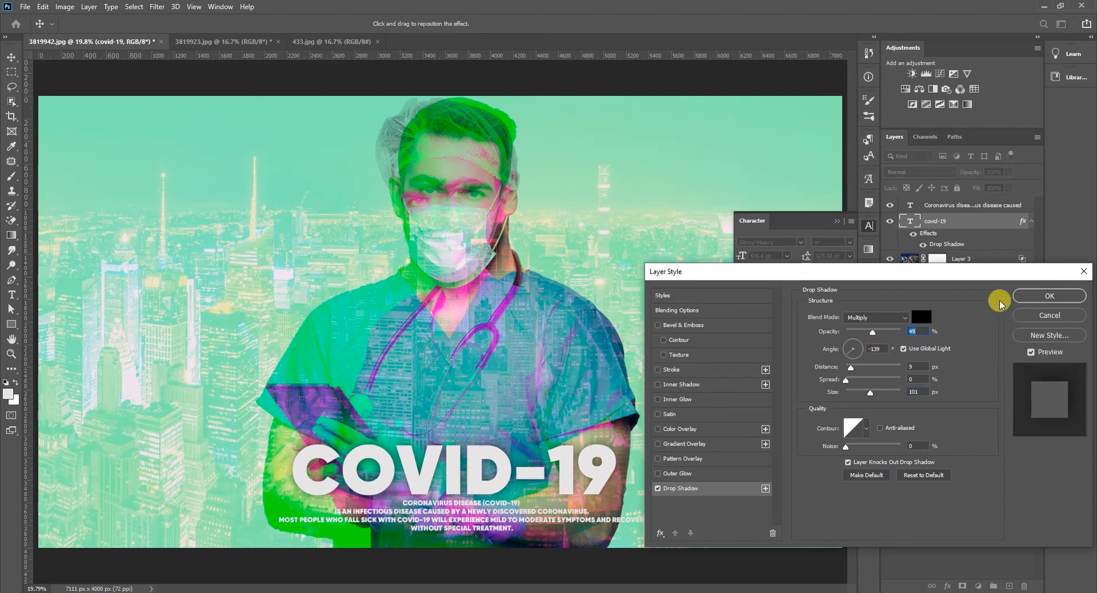
left_click(1030, 294)
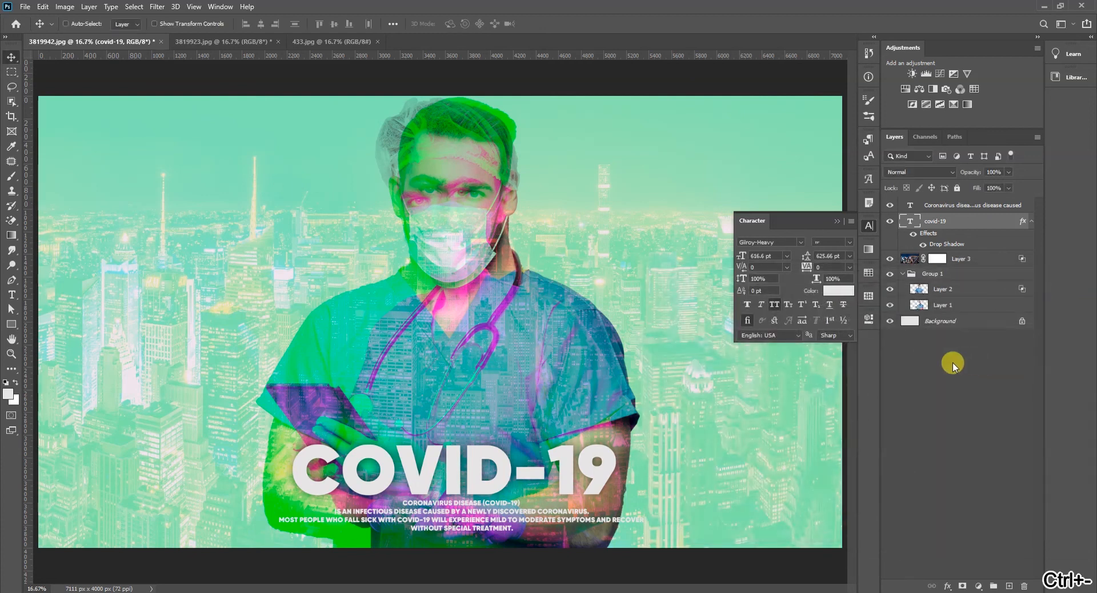